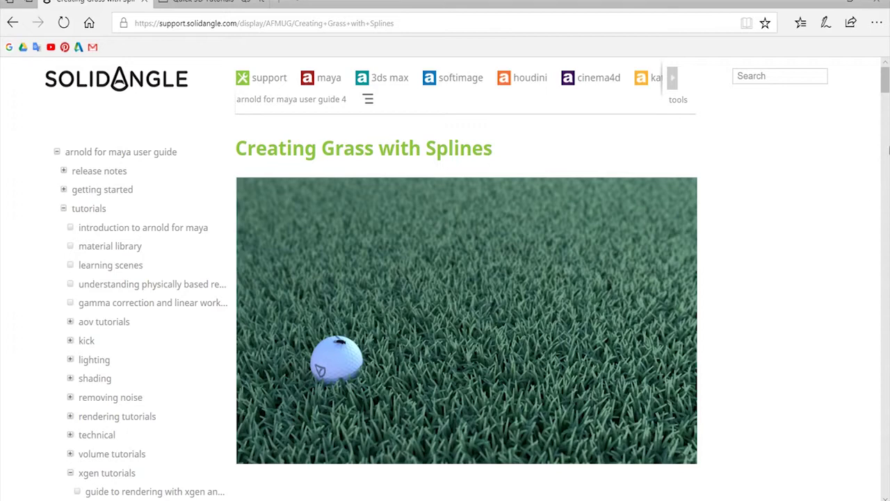
Look through the Creating Grass with Splines tutorial and the uploaded videos of the Quick 3D Tutorials channel
scroll(521, 265, "down", 5)
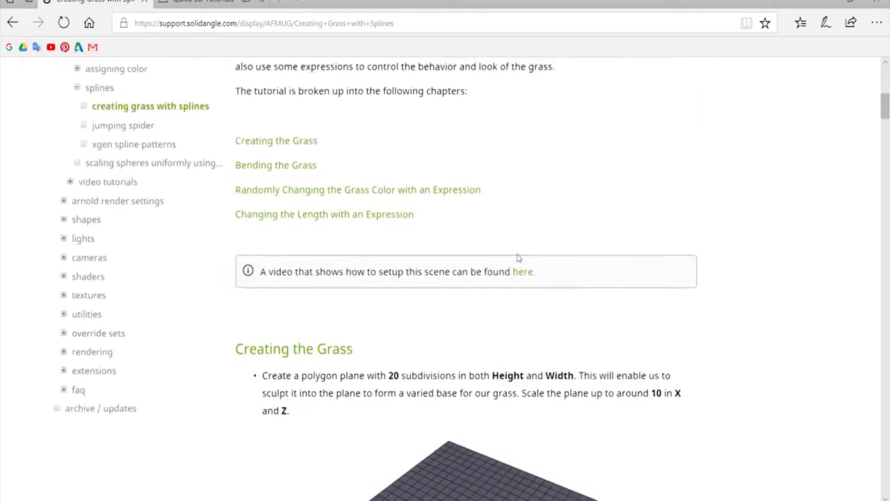
scroll(518, 258, "down", 12)
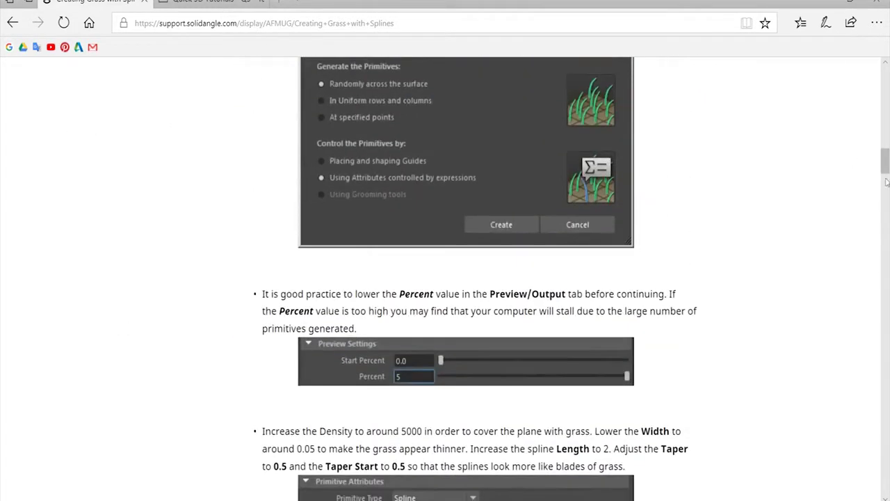
left_click_drag(887, 182, 878, 70)
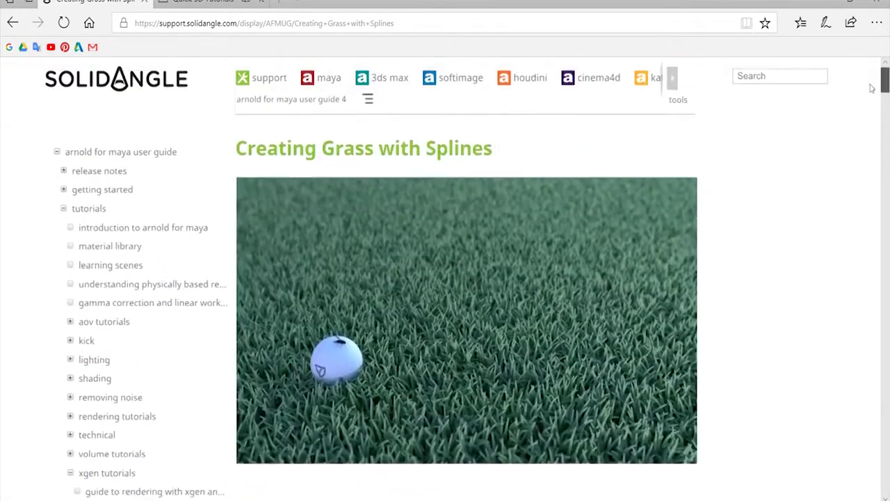
left_click(203, 6)
left_click_drag(883, 182, 887, 230)
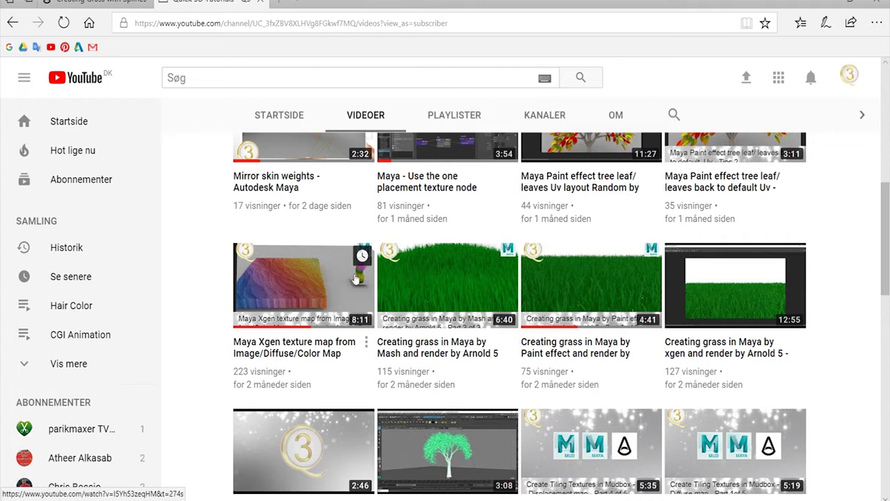
left_click_drag(885, 236, 888, 150)
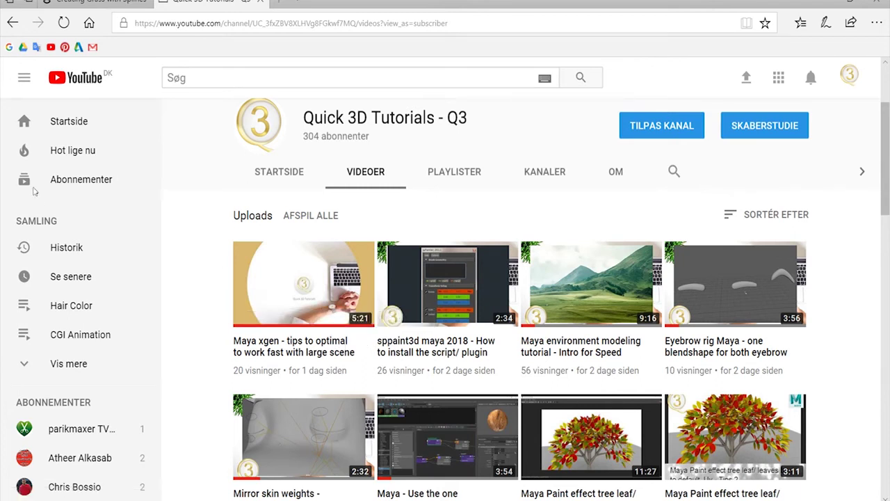
left_click(100, 2)
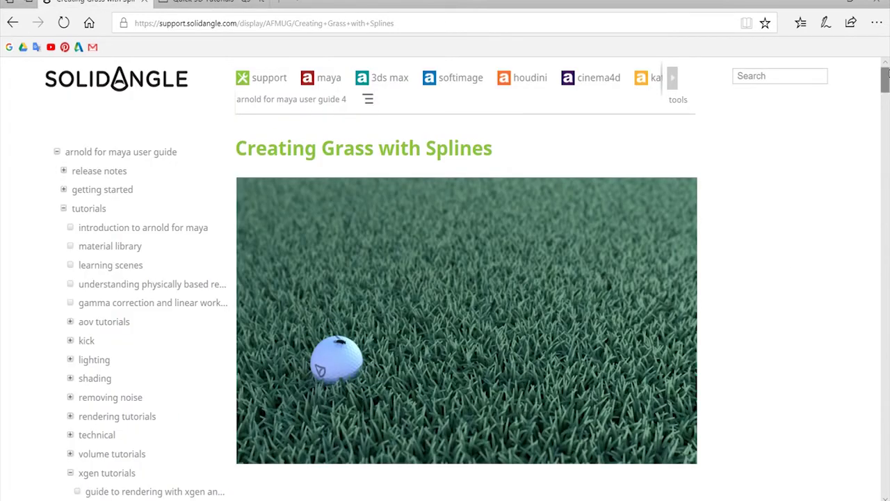
left_click_drag(888, 101, 887, 179)
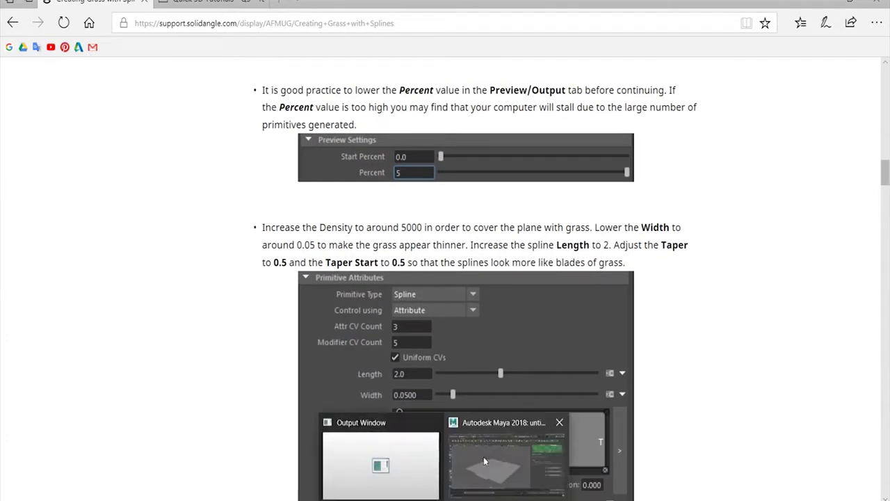
Switch to Maya and add an Arnold Skydome Light to the scene
left_click(484, 457)
left_click(451, 335)
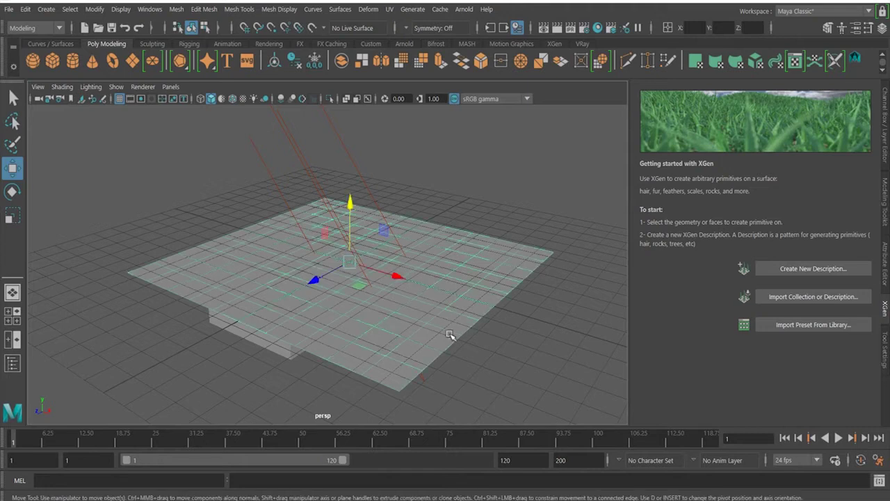
left_click_drag(356, 128, 318, 156)
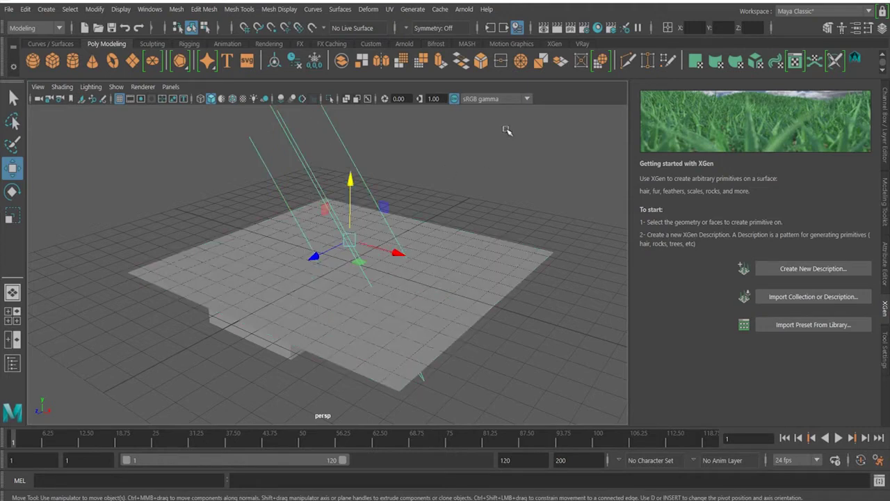
left_click(464, 9)
mouse_move(536, 78)
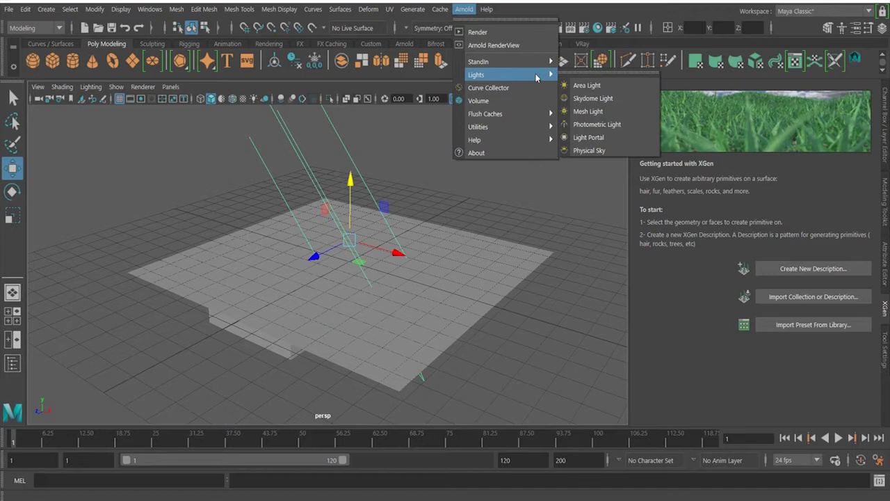
left_click(586, 98)
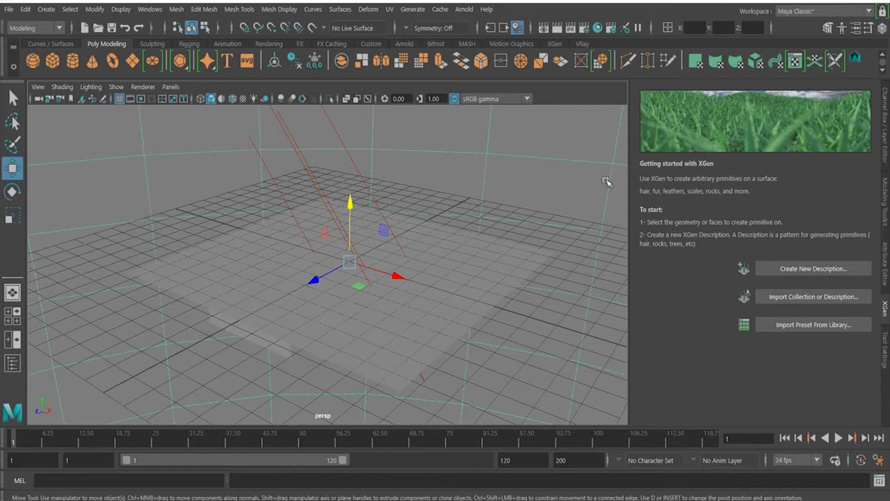
Create a new XGen description on the plane with splines generated randomly across the surface and controlled by attributes
left_click(486, 253)
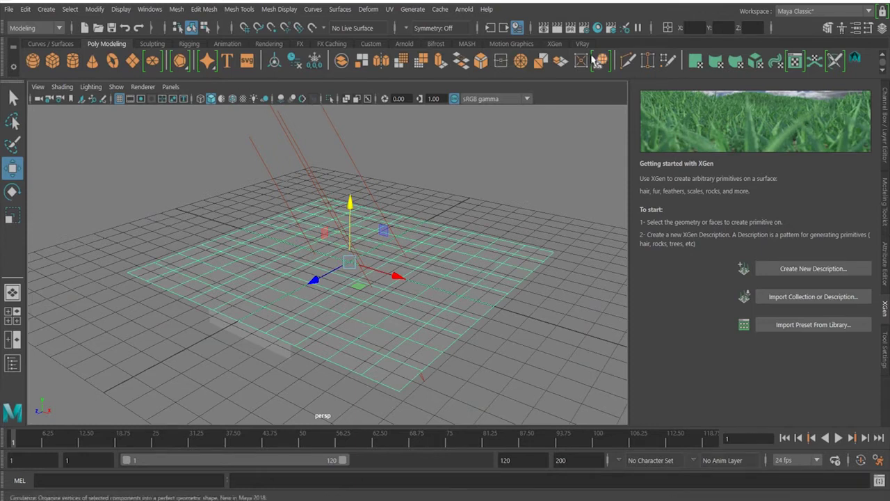
left_click(556, 44)
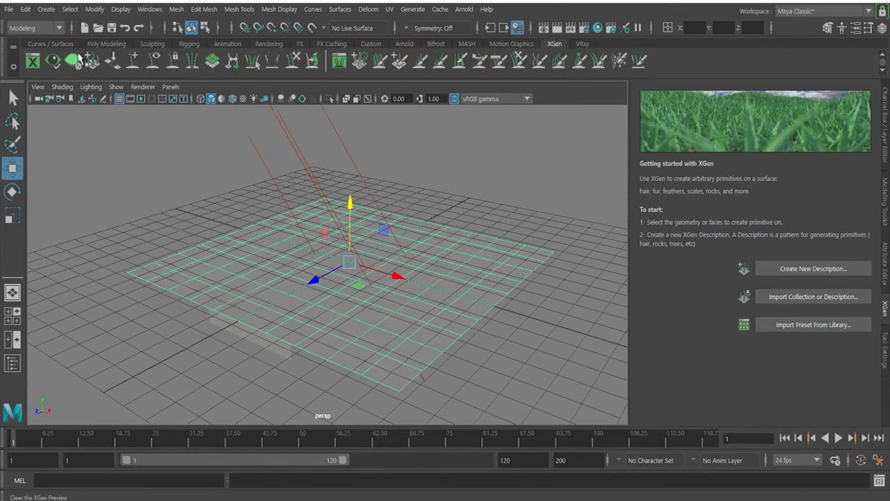
left_click(793, 268)
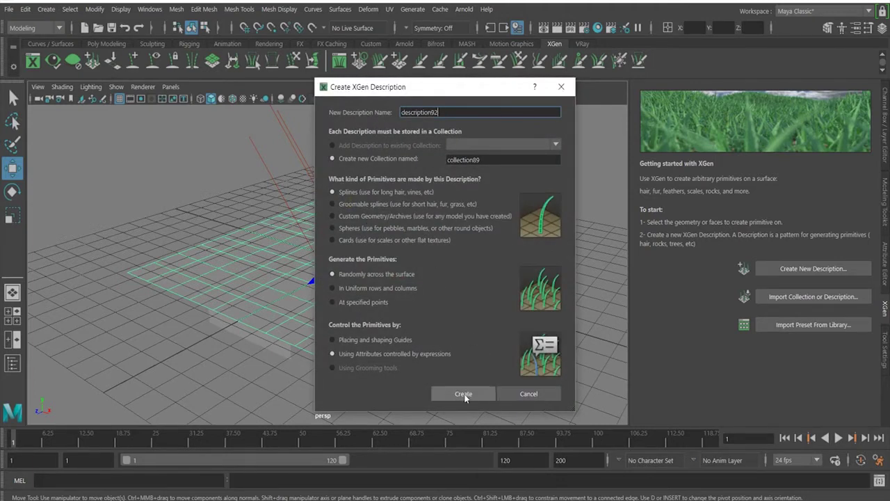
key("Return")
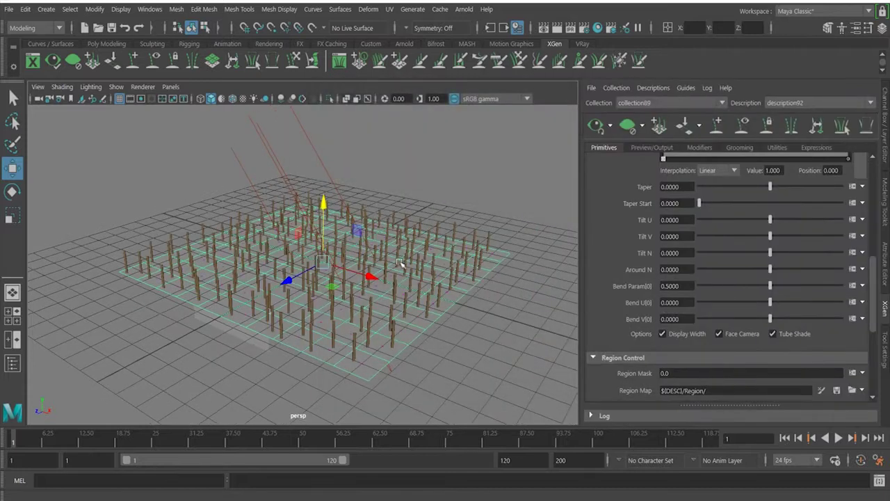
Render the spline-covered plane with Arnold from a closer view
mouse_move(415, 294)
left_mouse_down("alt")
mouse_move(398, 294)
mouse_move(405, 289)
left_mouse_up("alt")
scroll(400, 290, "up", 5)
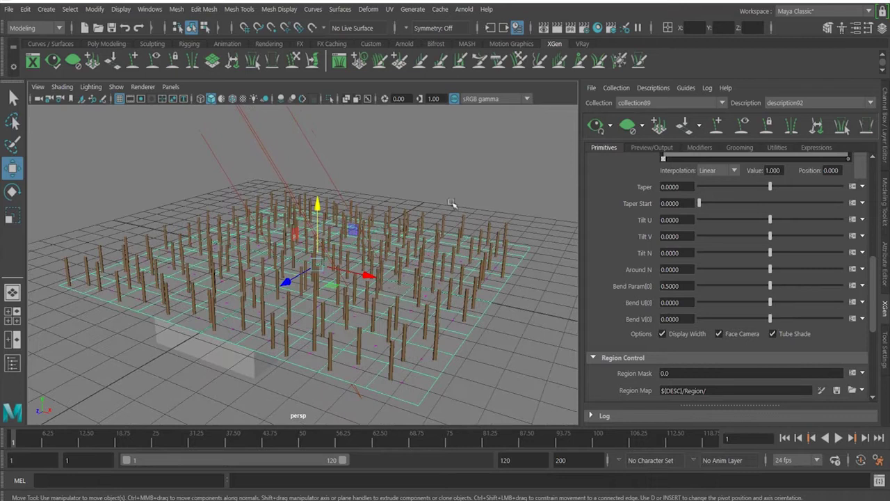
left_click_drag(507, 234, 487, 235, "alt")
left_click(464, 9)
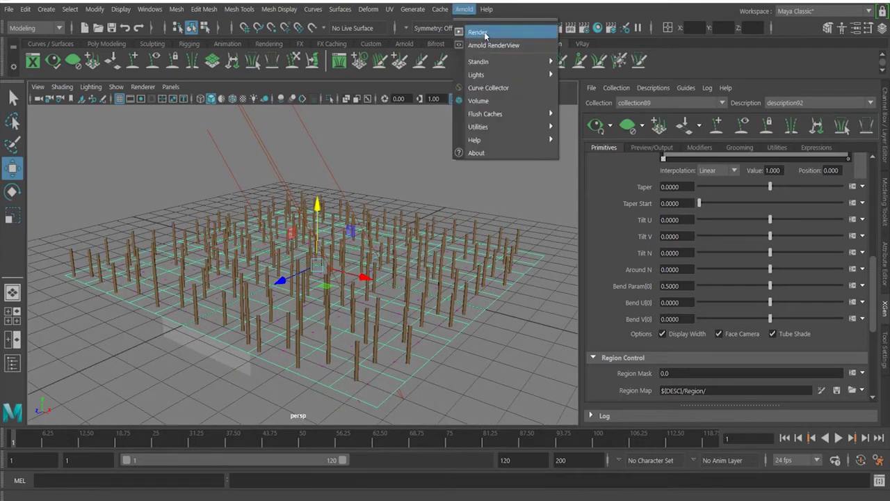
left_click(477, 30)
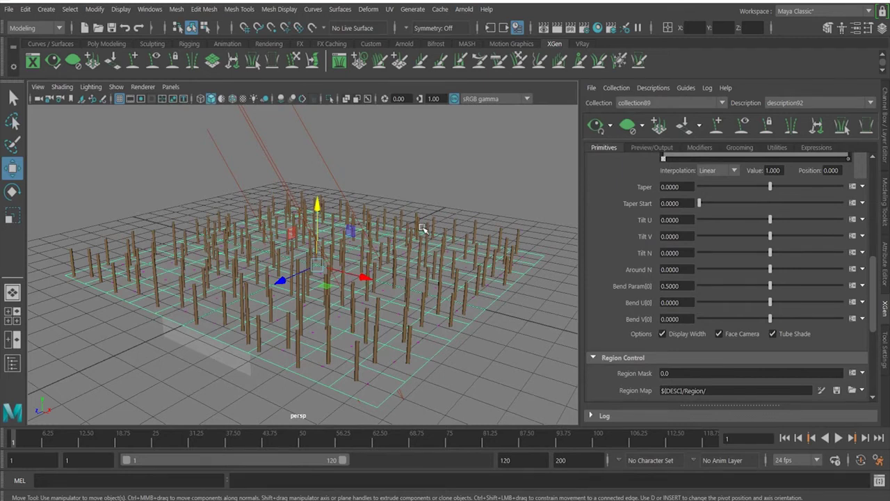
Test lowering the XGen preview Percent to about 8, and restore it to 100
left_click(661, 148)
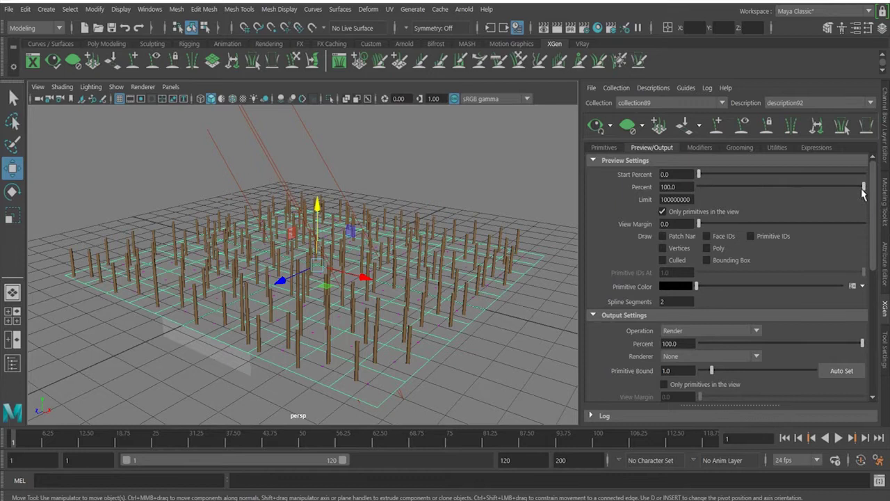
left_click_drag(863, 193, 761, 192)
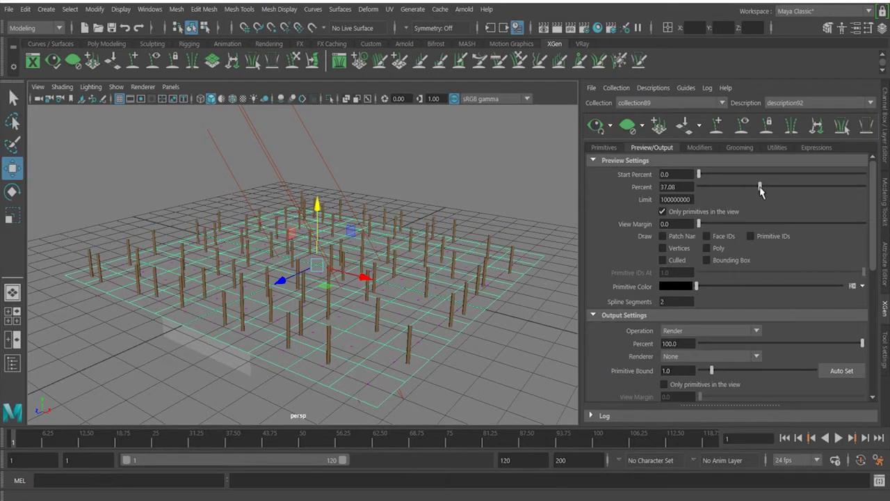
left_click_drag(761, 192, 713, 194)
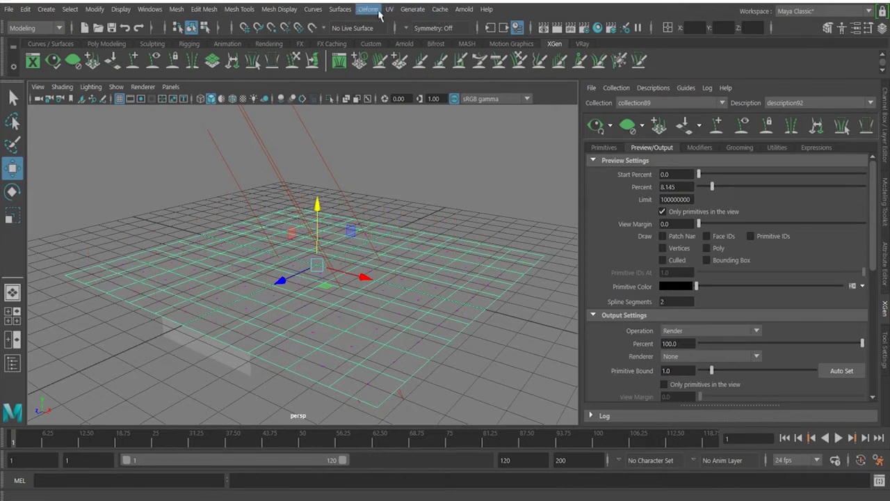
left_click(464, 9)
left_click(459, 87)
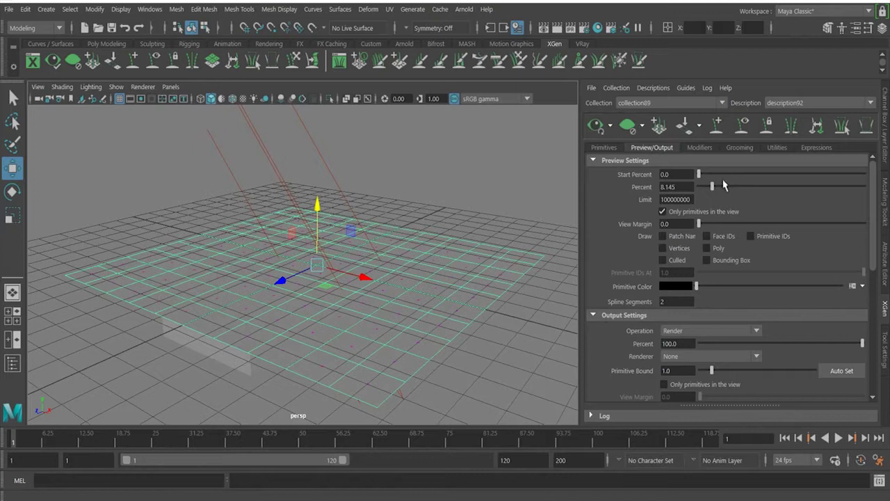
left_click_drag(724, 185, 867, 186)
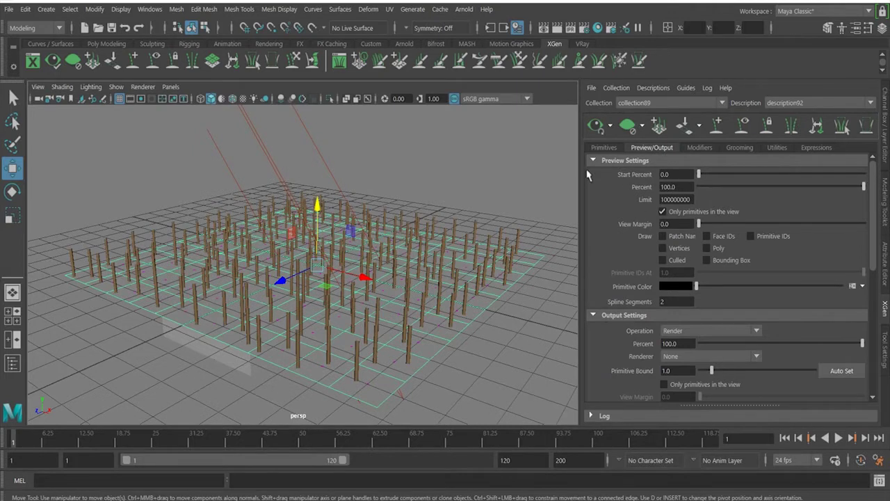
Increase the Density of the splines in the generator attributes to about 10.7
left_click(603, 148)
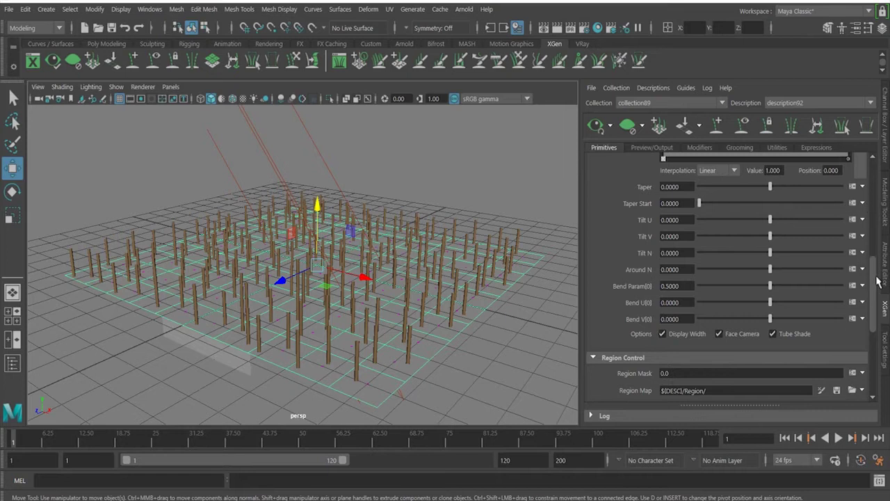
left_click_drag(878, 281, 880, 182)
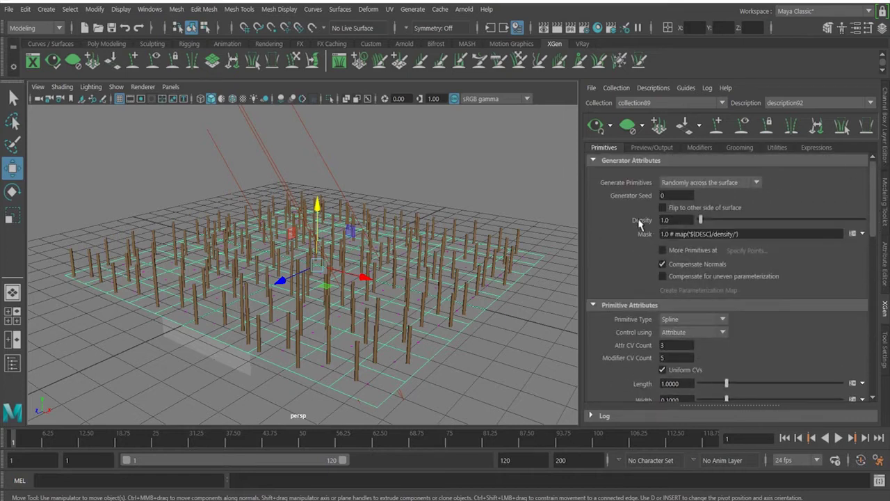
left_click_drag(701, 220, 711, 222)
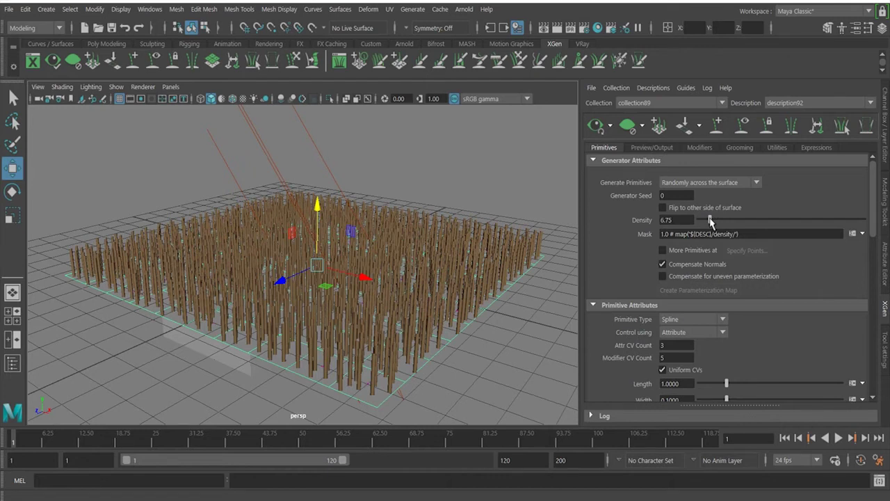
left_click_drag(711, 221, 717, 221)
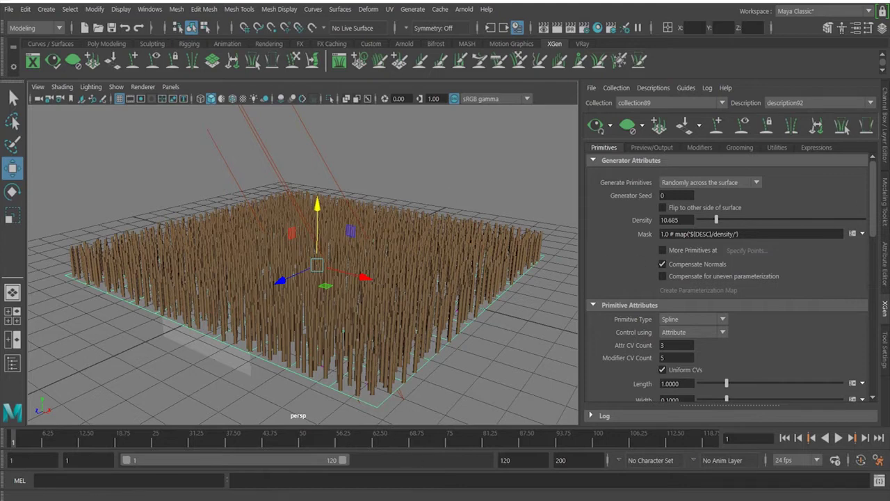
Check the Quick 3D Tutorials channel's video list in the browser and return to Maya
key("alt+Tab")
left_click(199, 7)
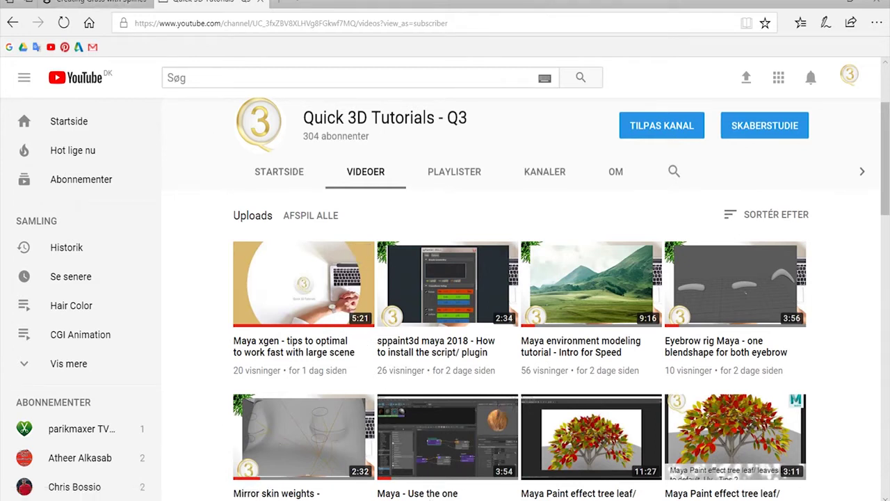
left_click(505, 456)
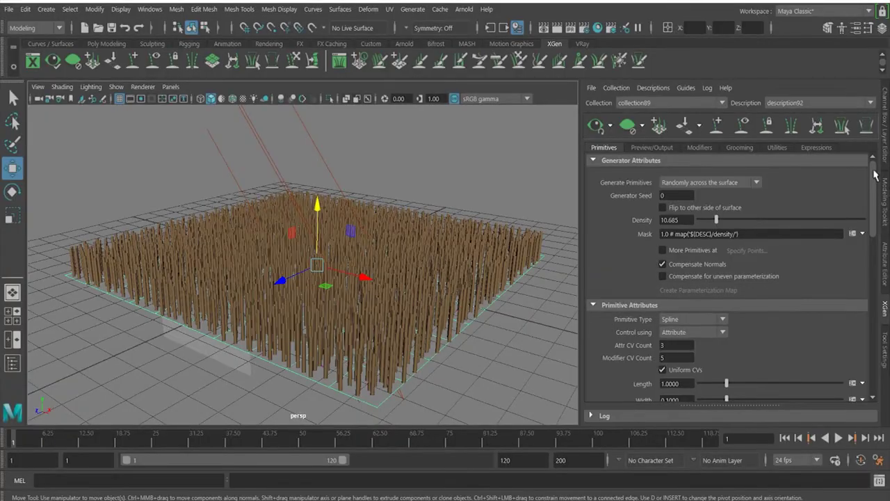
Examine the splines' Primitive Attributes and inspect the dense splines on the plane from a lower angle
left_click_drag(875, 175, 881, 218)
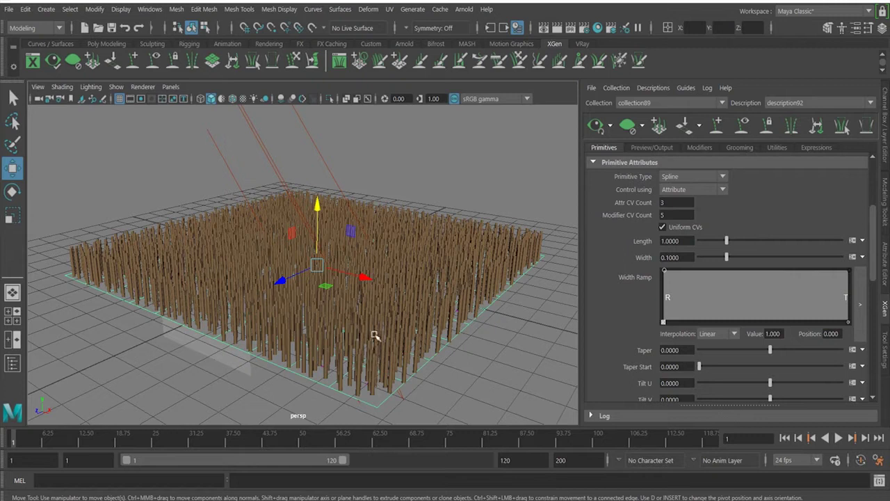
double_click(667, 217)
left_click_drag(501, 304, 504, 301, "alt")
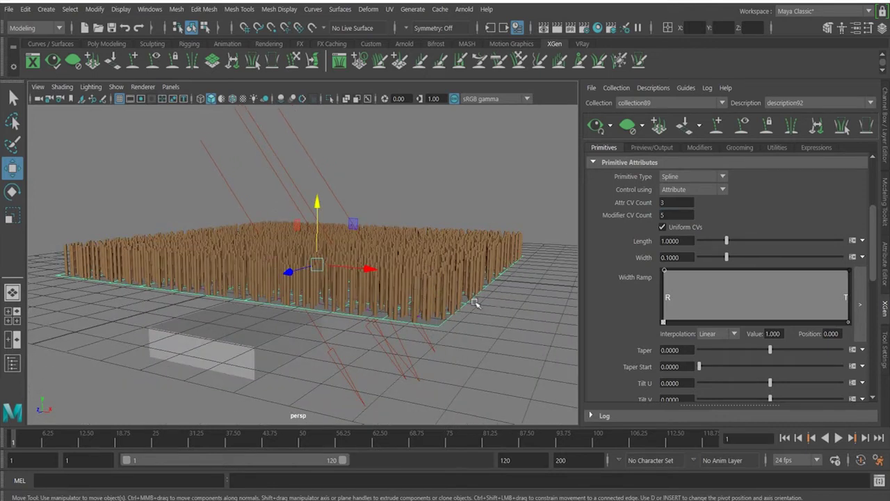
middle_click_drag(501, 304, 479, 300, "alt")
scroll(460, 304, "up", 3)
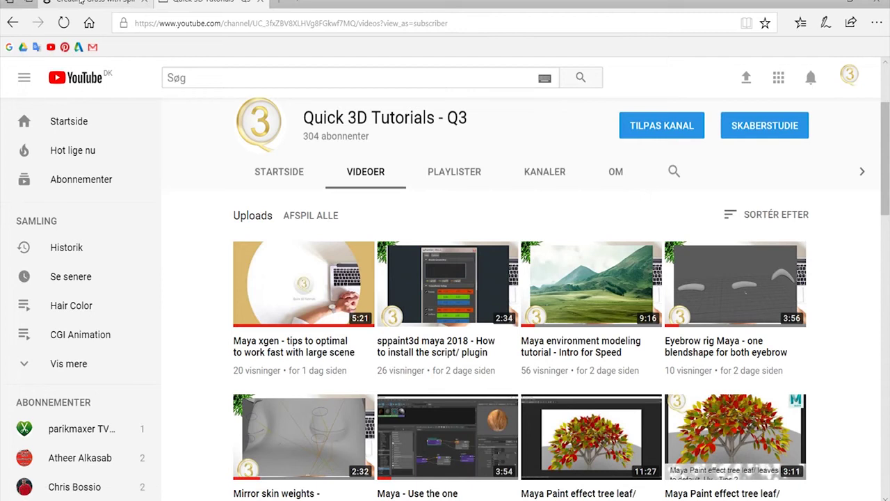
Switch to the Creating Grass with Splines tutorial and read its recommended Length, Width, Taper and shader settings
left_click(80, 2)
scroll(626, 216, "down", 2)
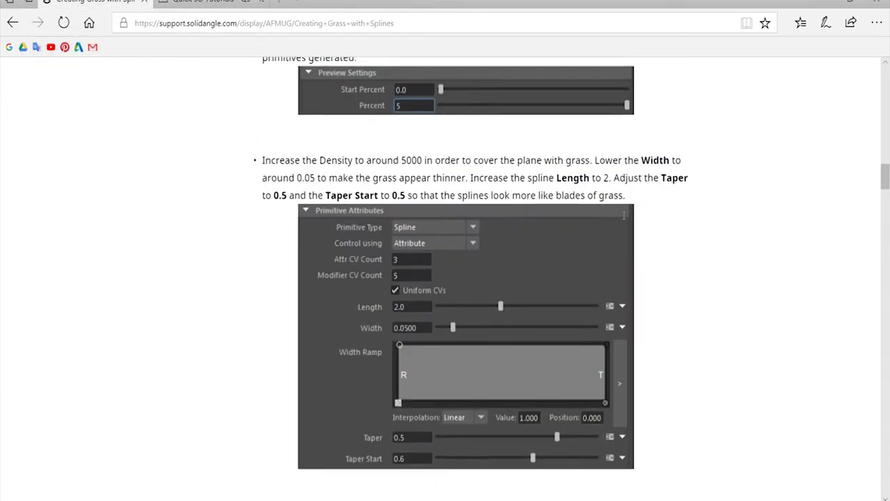
scroll(624, 216, "down", 2)
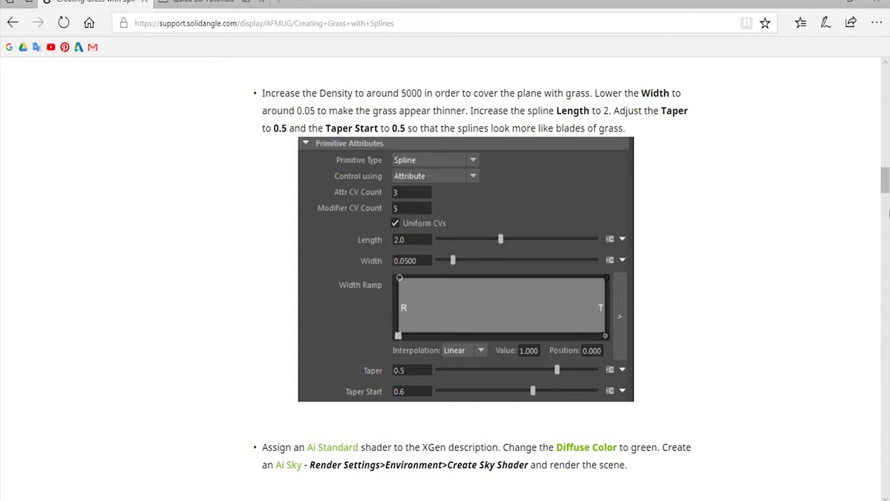
left_click_drag(886, 188, 886, 189)
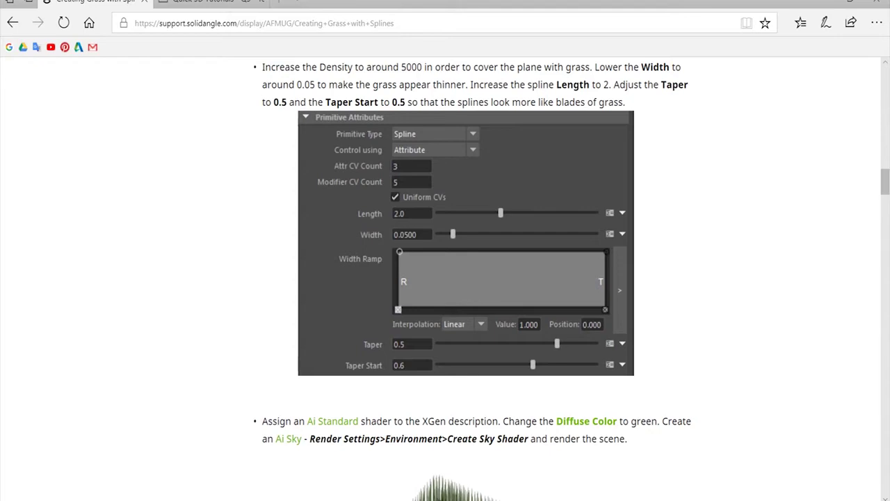
Return to Maya, set the spline Length to 2.3 and randomize it with the expression $a * rand(0.5,1.3)
left_click(482, 458)
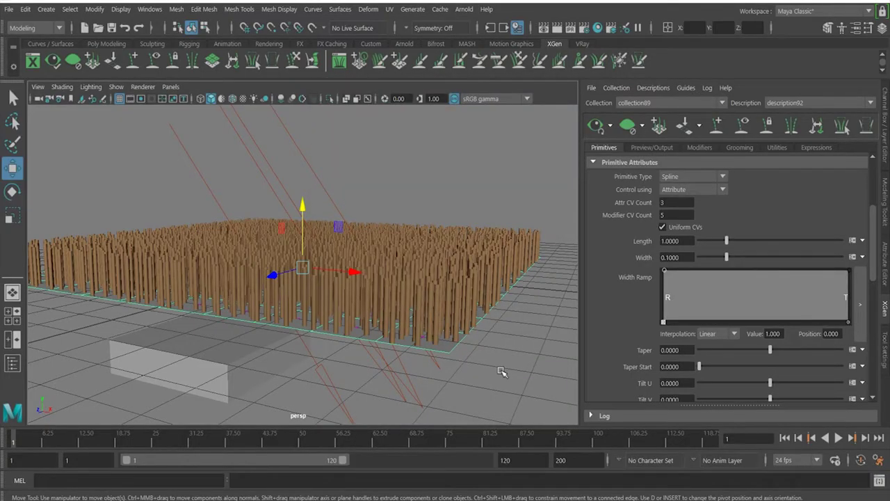
left_click_drag(728, 241, 763, 242)
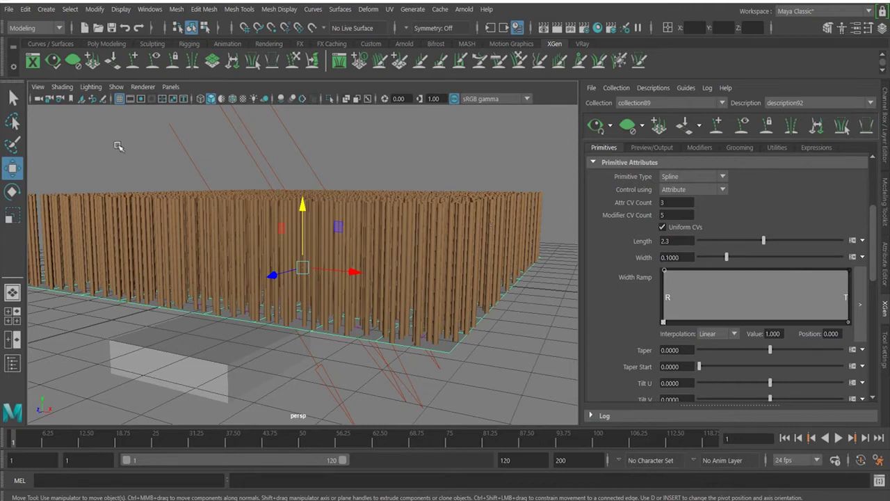
left_click(852, 240)
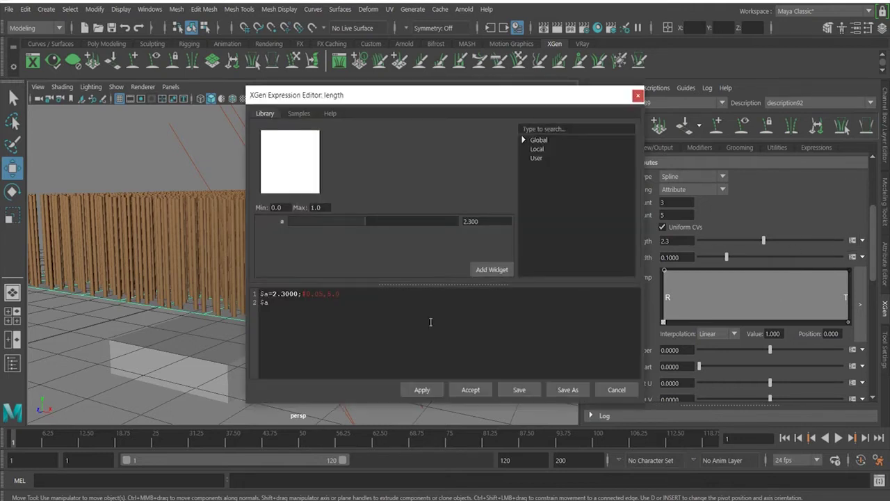
left_click(305, 306)
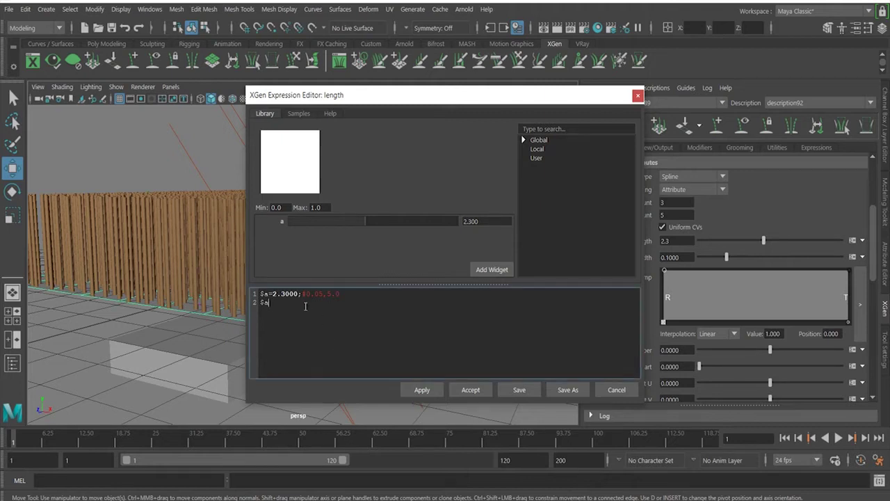
scroll(313, 307, "up", 3, "ctrl")
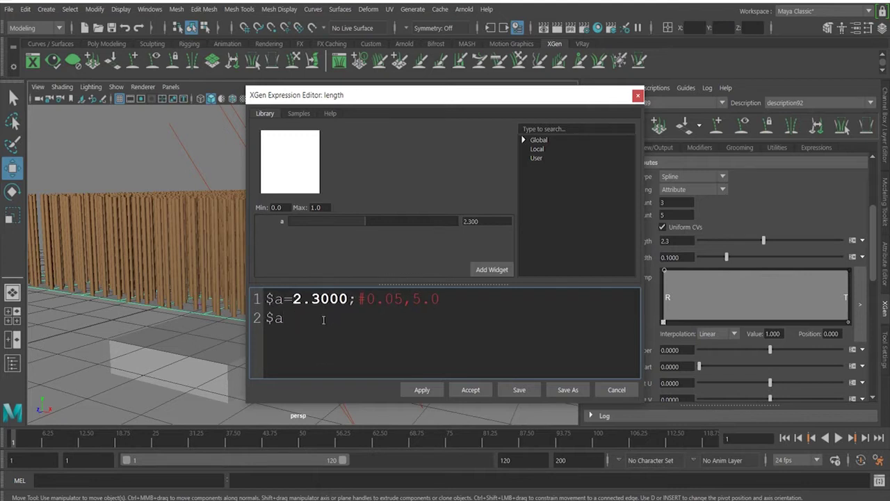
type("* rand")
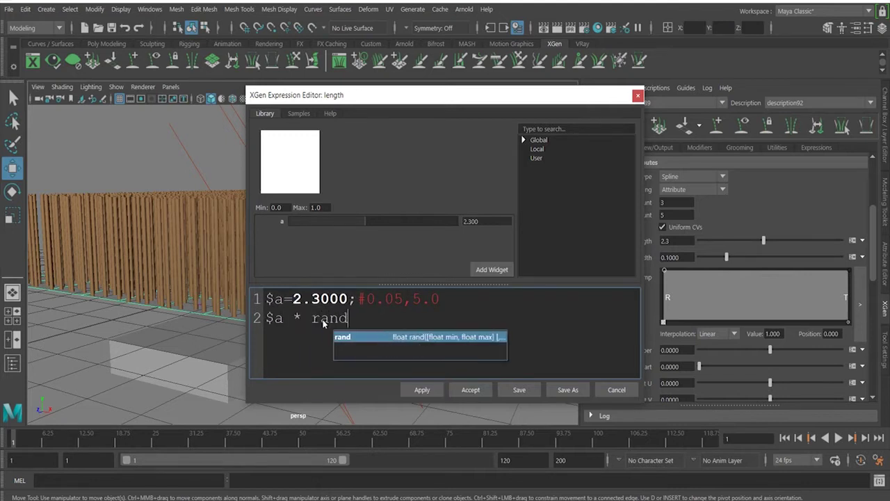
type("()")
key("Left")
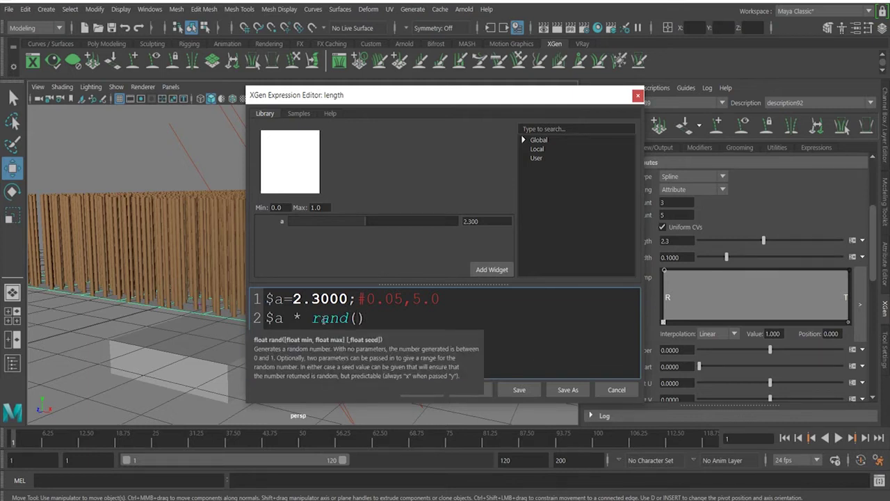
type("0.5,1.3")
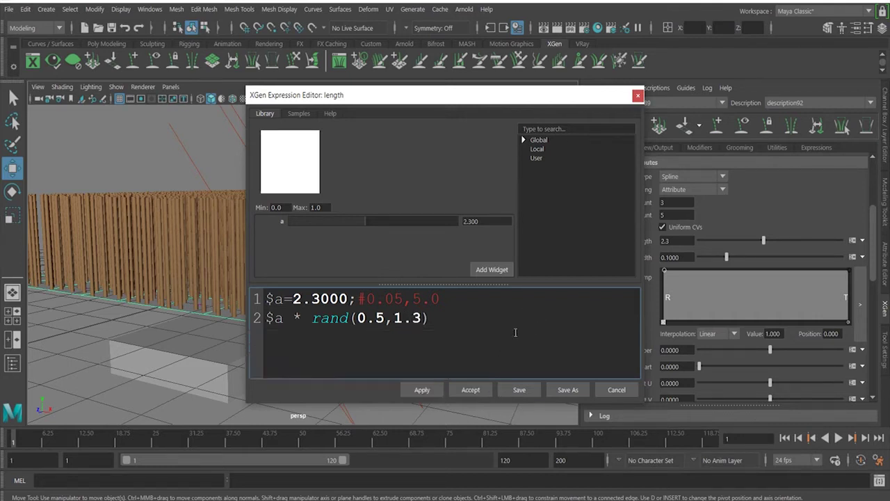
left_click(432, 391)
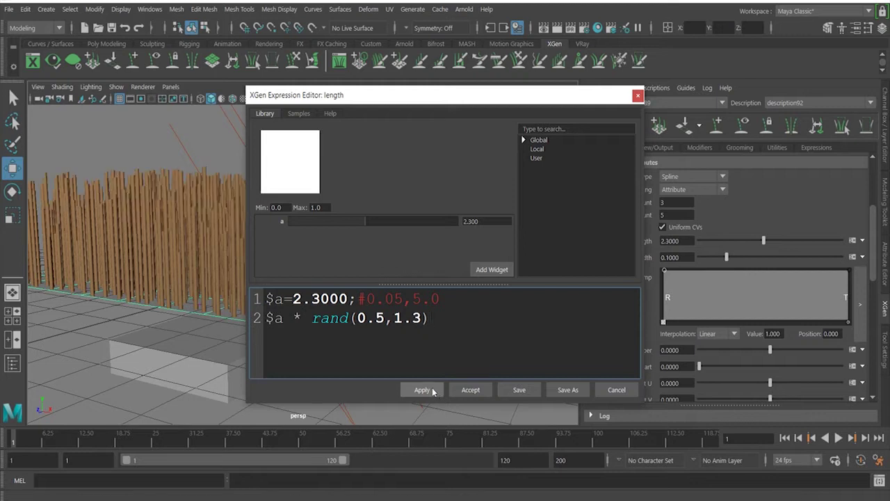
left_click(637, 95)
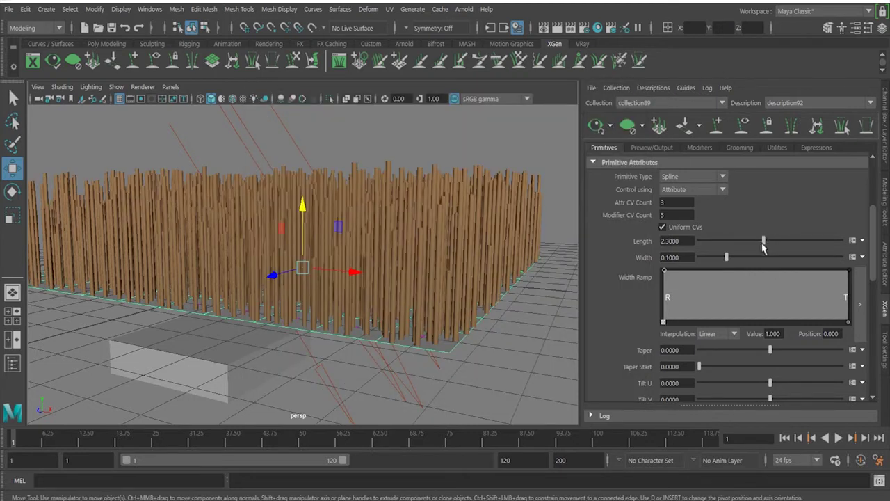
Increase the randomized spline Length to 2.365 and close the Width expression without editing it
mouse_move(763, 241)
left_mouse_down()
mouse_move(736, 243)
mouse_move(765, 241)
left_mouse_up()
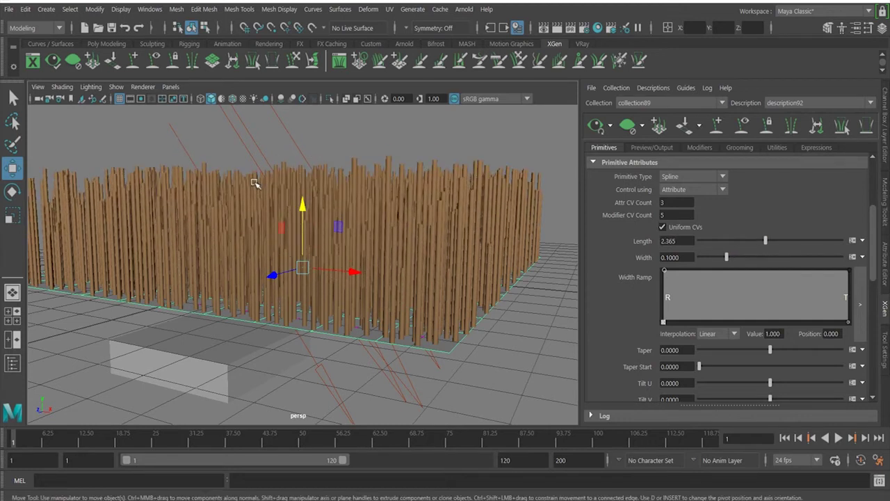
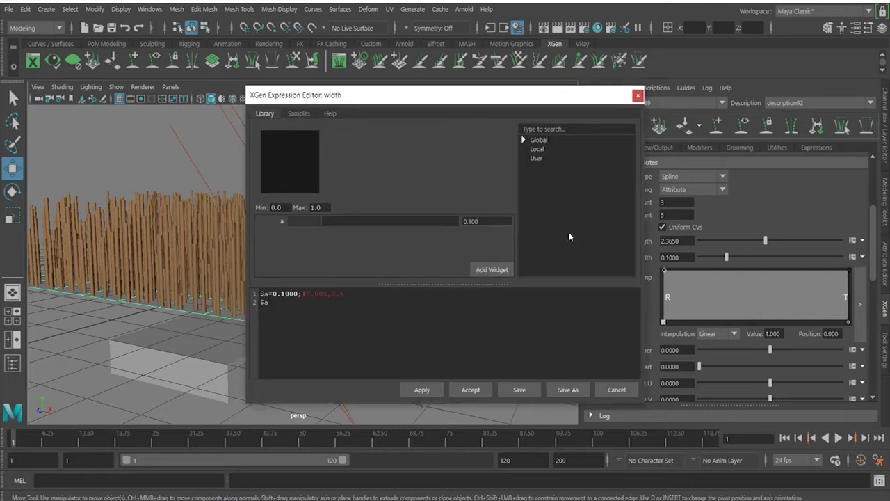
left_click(638, 95)
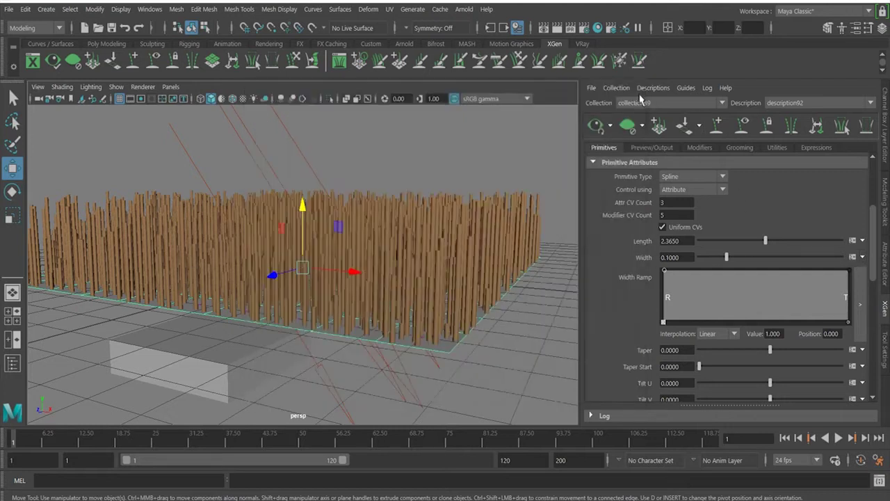
left_click_drag(427, 238, 420, 270, "alt")
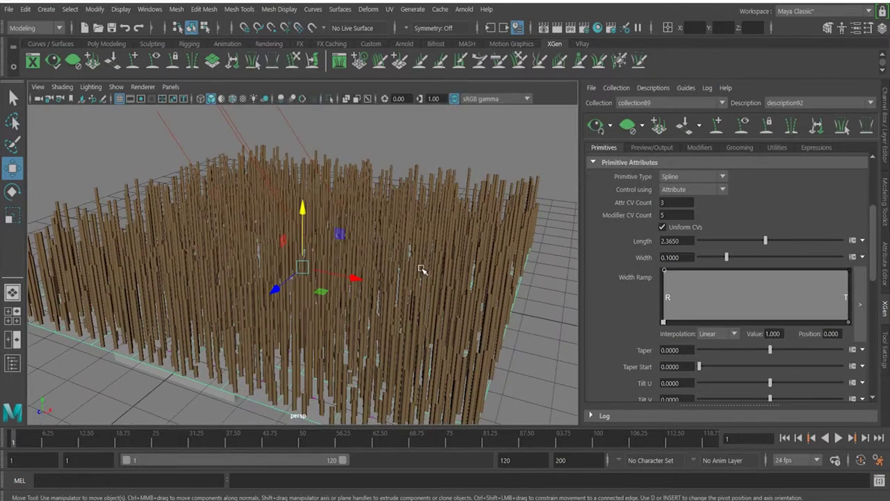
Set the splines' Taper to about 0.315 and Taper Start to about 0.355
left_click_drag(770, 350, 793, 352)
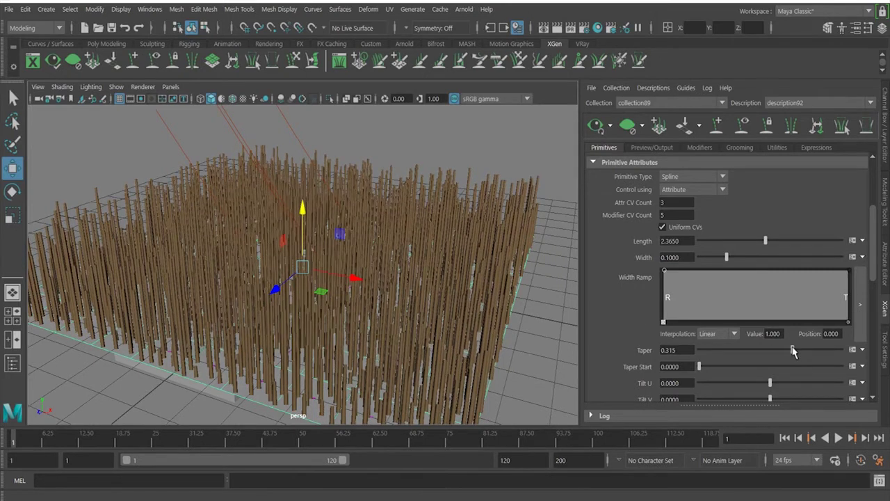
left_click_drag(511, 291, 451, 238, "alt")
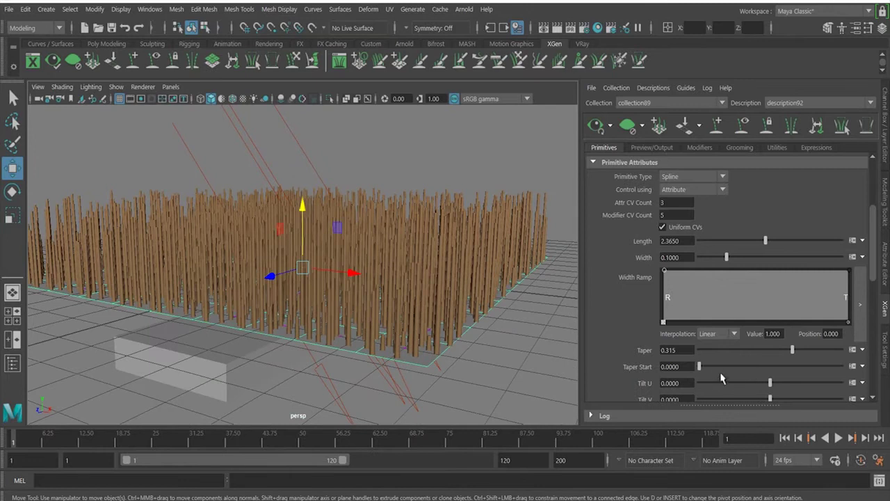
left_click_drag(706, 372, 750, 368)
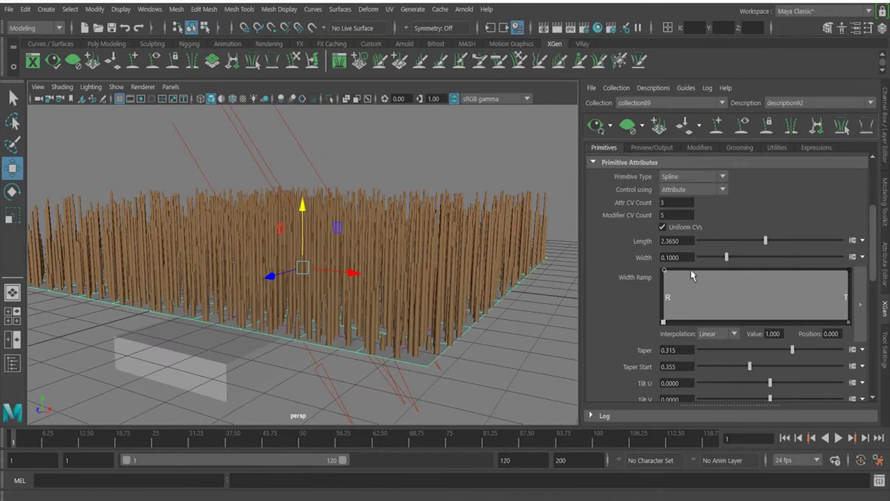
Shape the Width Ramp to narrow toward the tip, with points of 0.680 at position 0.436 and 0.340 at 0.920, removing the end point
left_click(841, 288)
left_click_drag(841, 288, 845, 311)
mouse_move(746, 296)
left_mouse_down()
mouse_move(747, 264)
mouse_move(745, 290)
left_mouse_up()
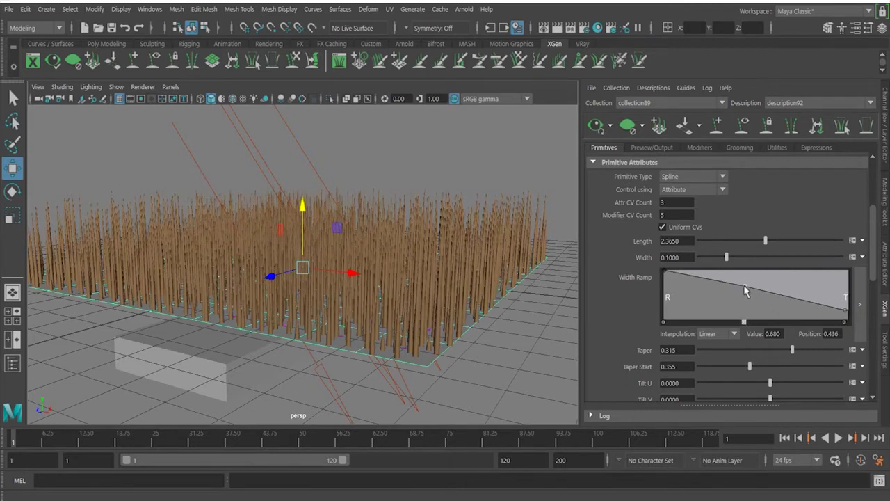
left_click_drag(845, 317, 845, 306)
left_click(834, 304)
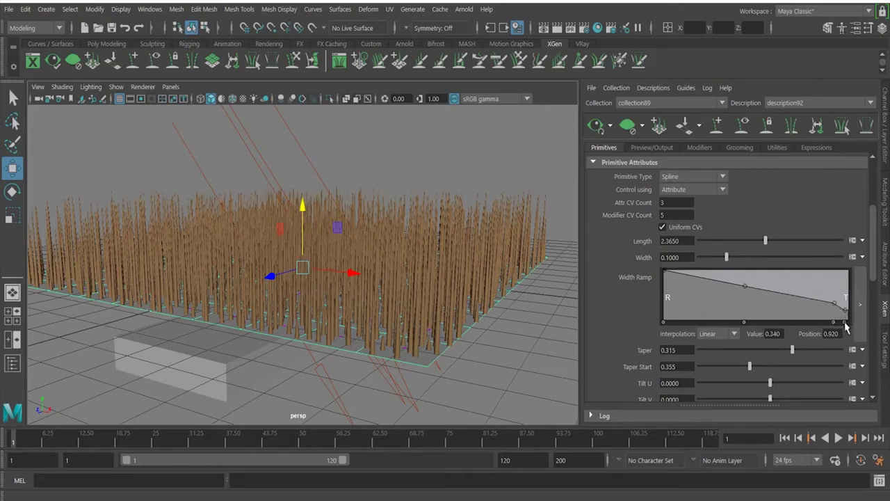
left_click(844, 322)
left_click(861, 306)
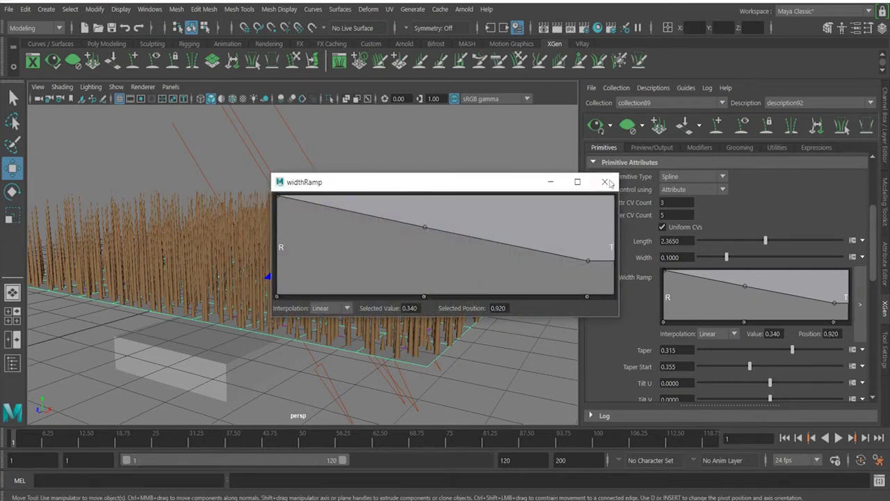
left_click(605, 182)
Add a Noise modifier to the grass description
left_click_drag(875, 242, 879, 285)
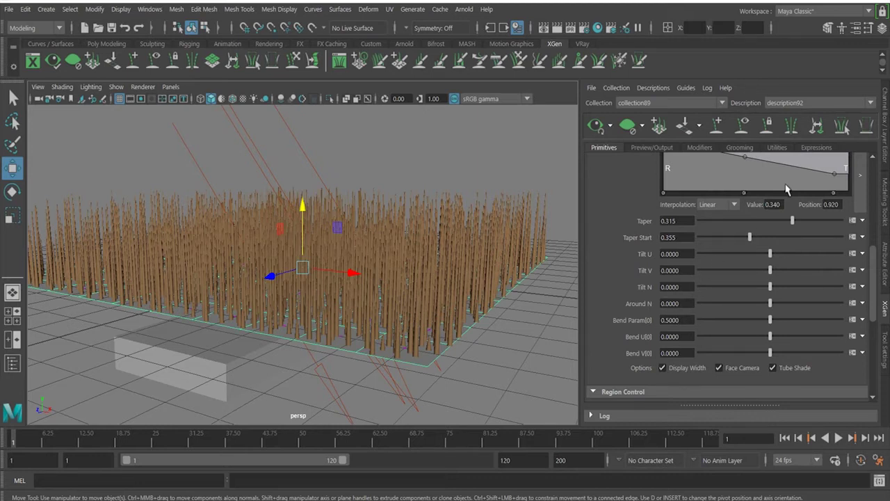
left_click(704, 147)
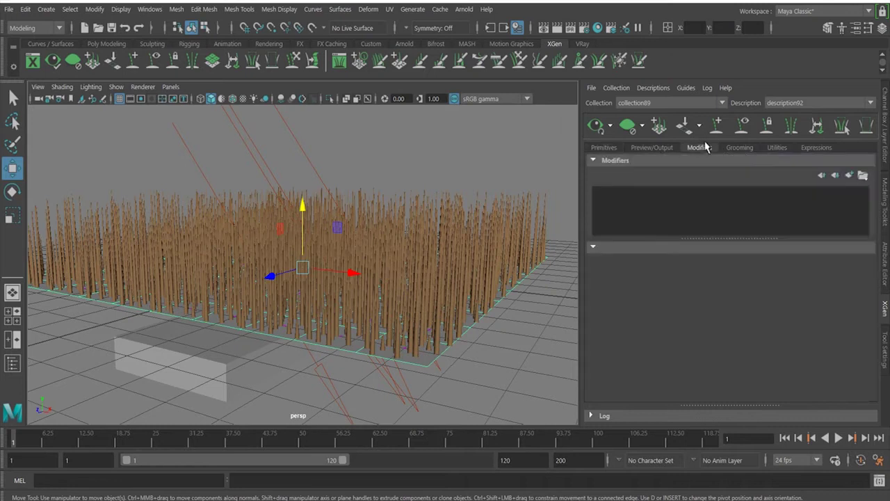
left_click(850, 175)
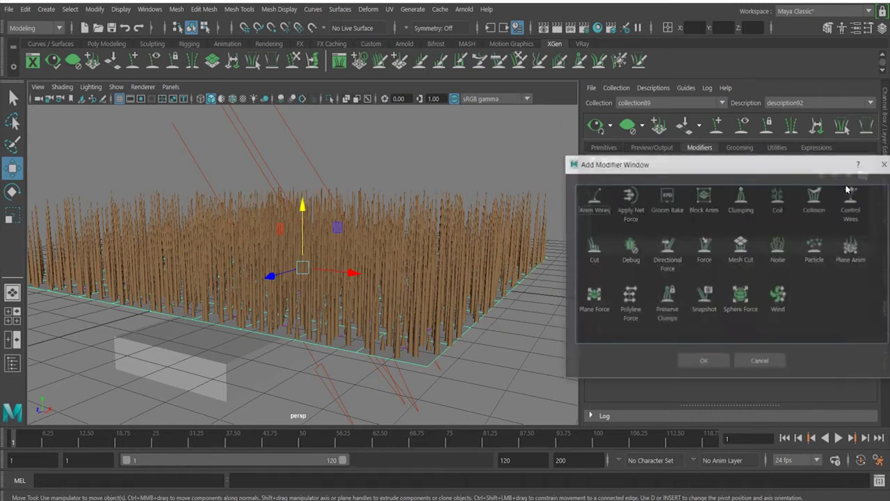
left_click(779, 255)
left_click(696, 363)
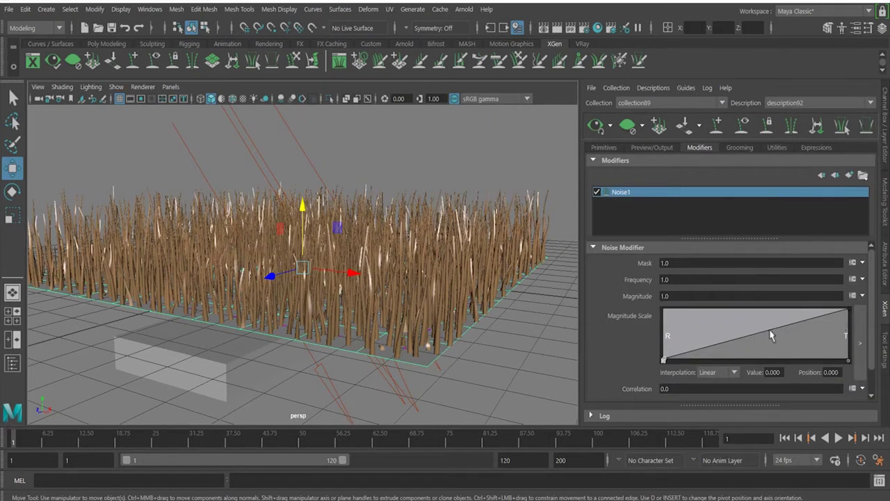
Try a Mask of 2 on the Noise modifier and set it back to 1
left_click(689, 263)
type("2")
key("Return")
left_click(668, 264)
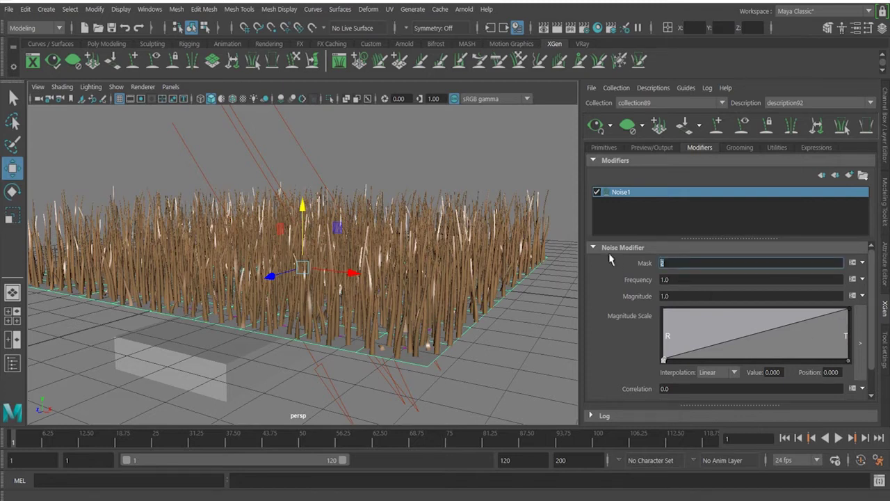
key("Return")
Set the noise Frequency to 5 and move the Magnitude Scale ramp's end point to position 0.975
left_click(680, 278)
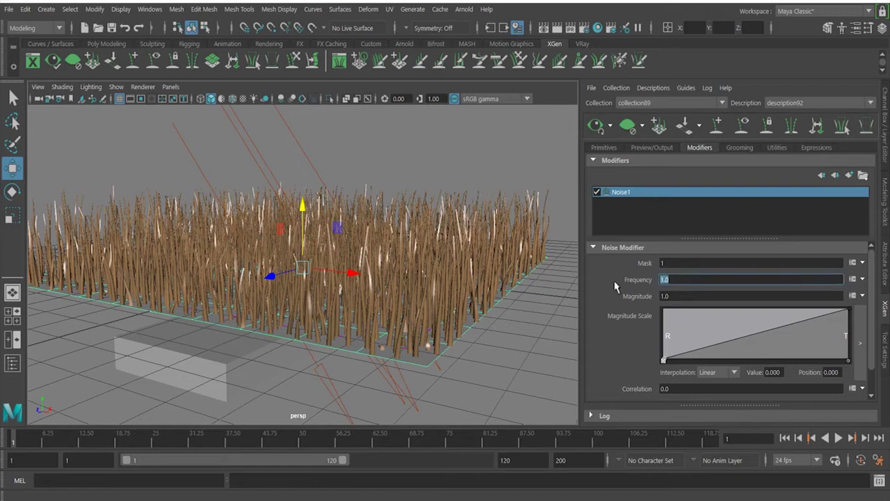
type("5")
key("Return")
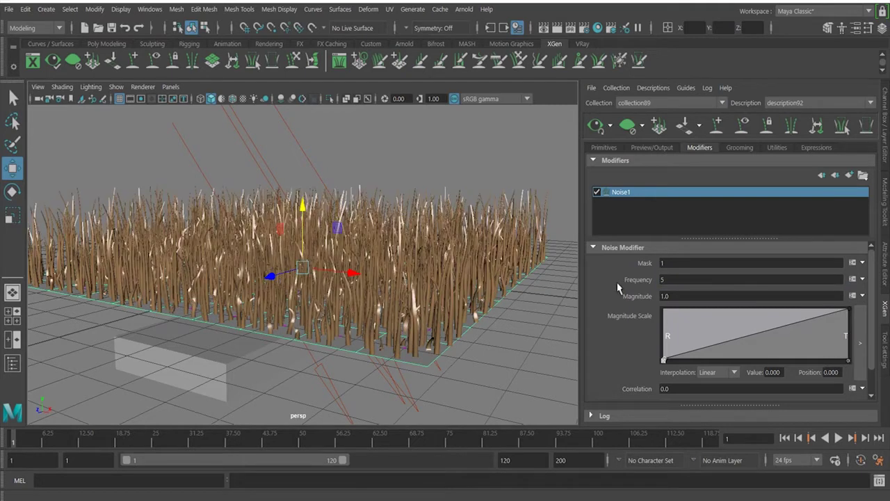
left_click_drag(847, 310, 845, 280)
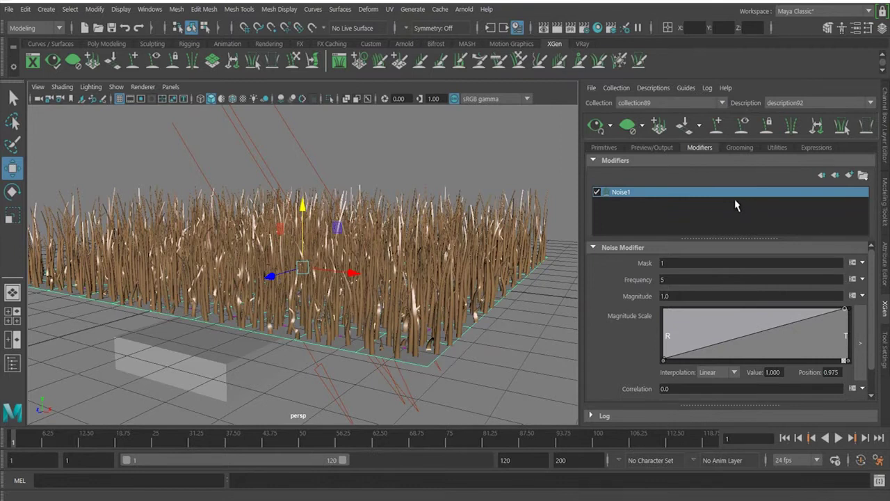
Delete the Noise modifier and refresh the XGen preview of the splines
right_click(706, 192)
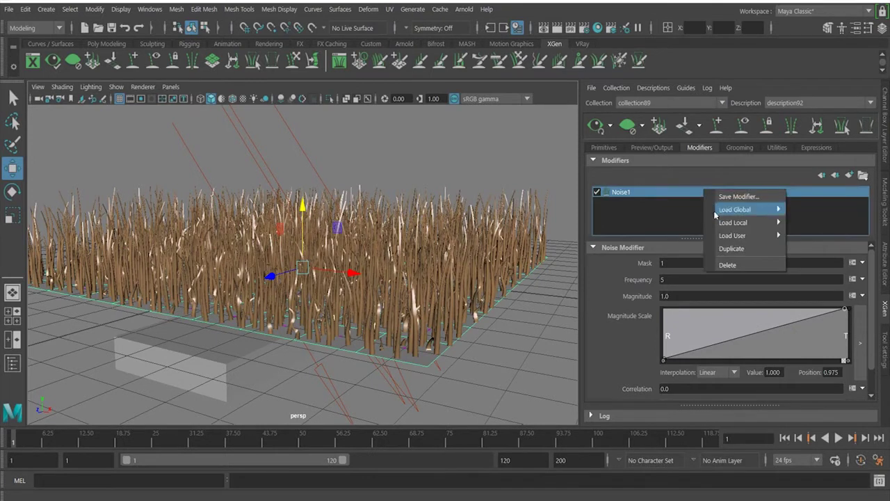
left_click(734, 268)
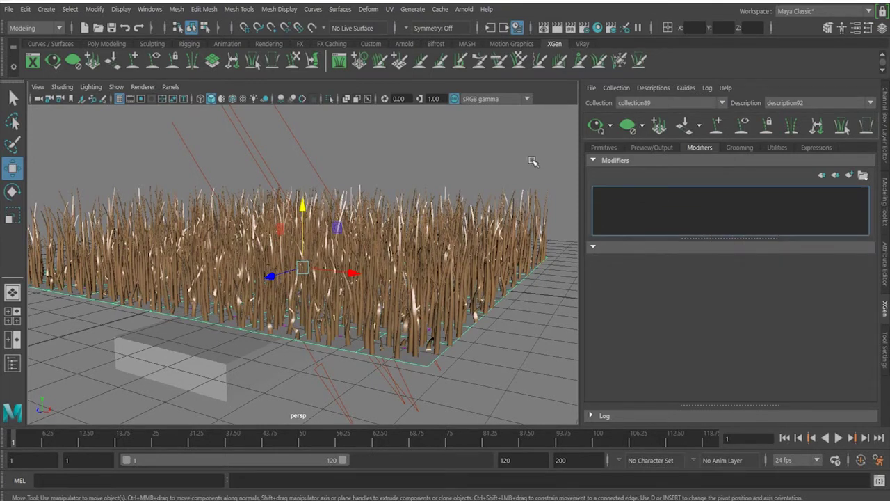
left_click(604, 148)
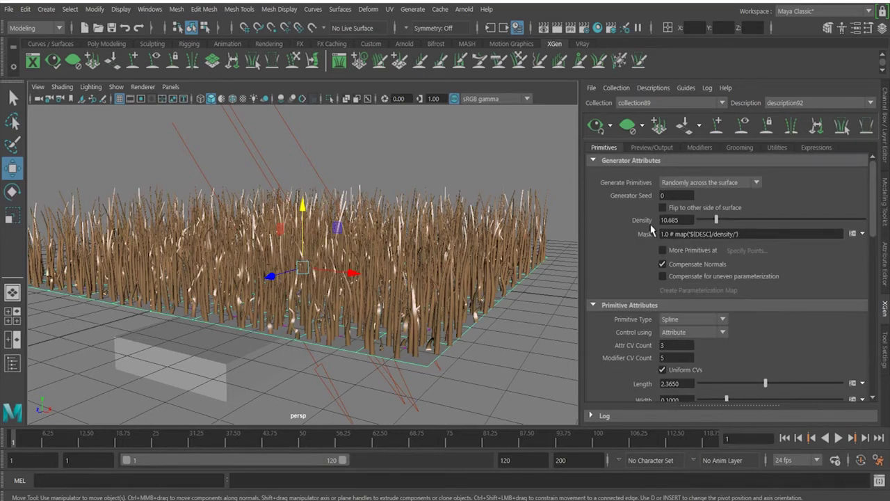
left_click(597, 126)
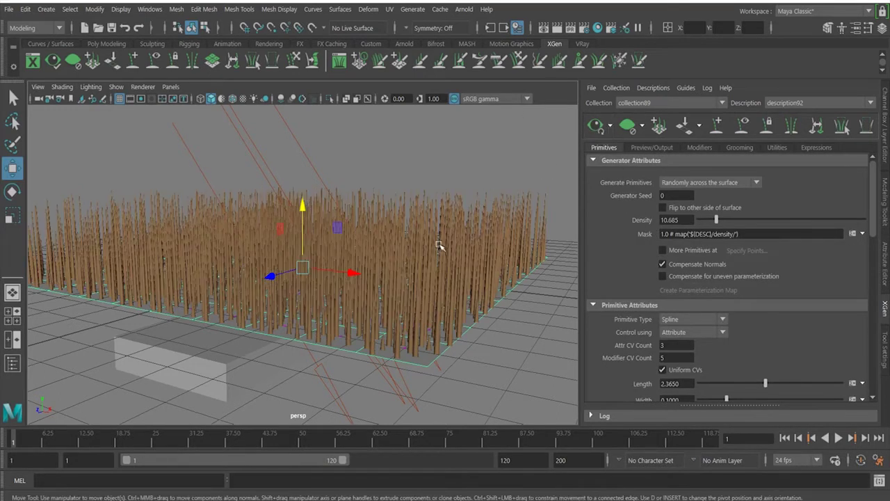
left_click_drag(438, 237, 463, 278, "alt")
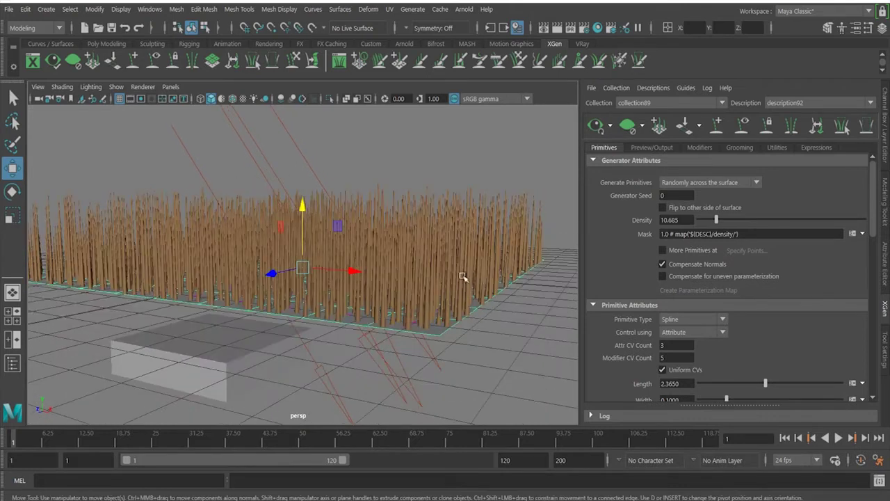
Look over the Preview/Output settings and go back to the splines' Primitive Attributes
left_click(665, 150)
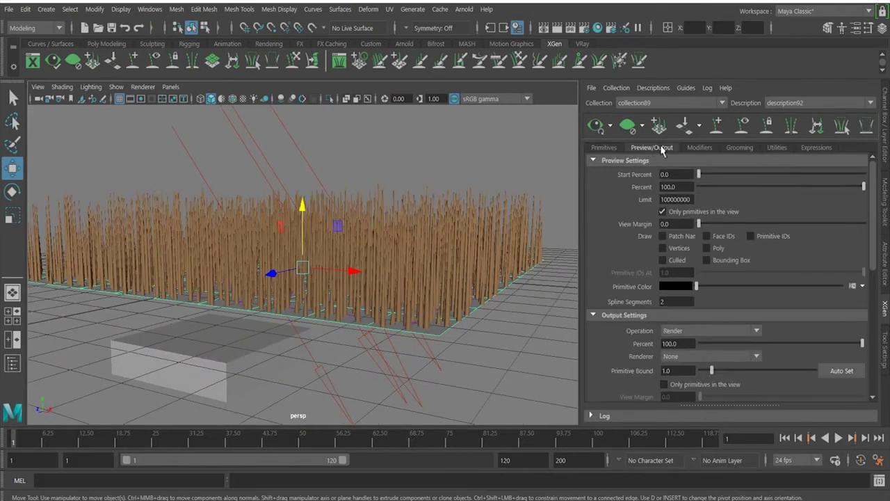
left_click(609, 149)
scroll(629, 291, "down", 8)
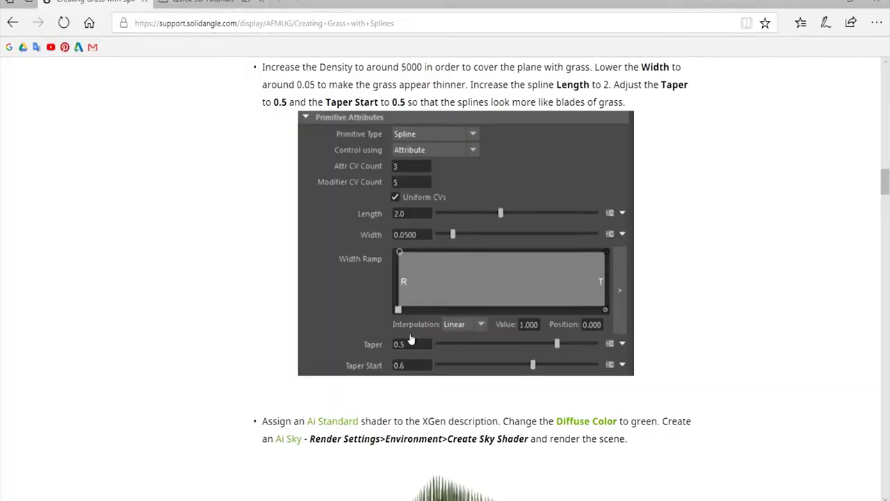
Find the tutorial's "Bending the Grass" section and copy rand(-1.5,1.5) from its Bend U/V expression
scroll(456, 283, "down", 12)
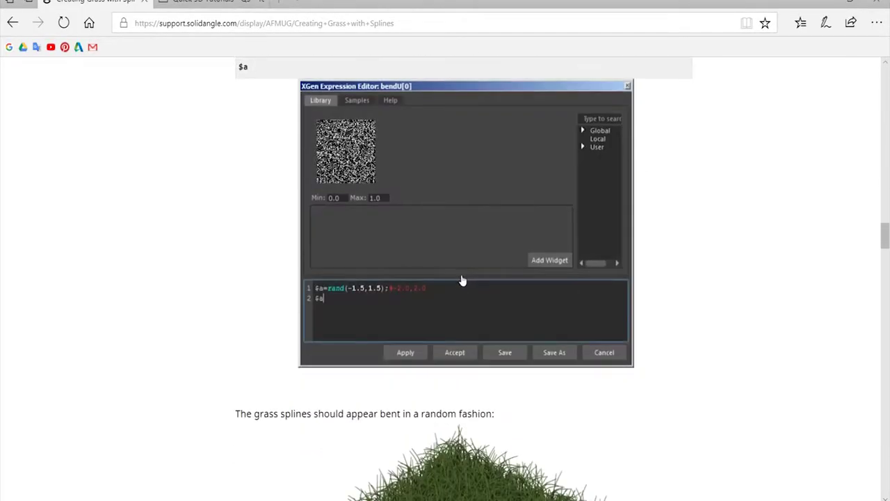
scroll(461, 281, "down", 2)
scroll(427, 293, "up", 4)
left_click_drag(304, 281, 258, 248)
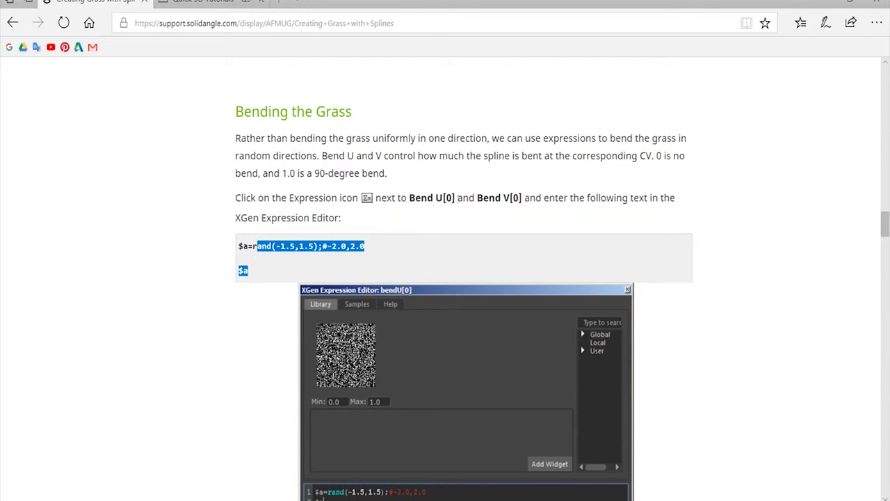
left_click(380, 252)
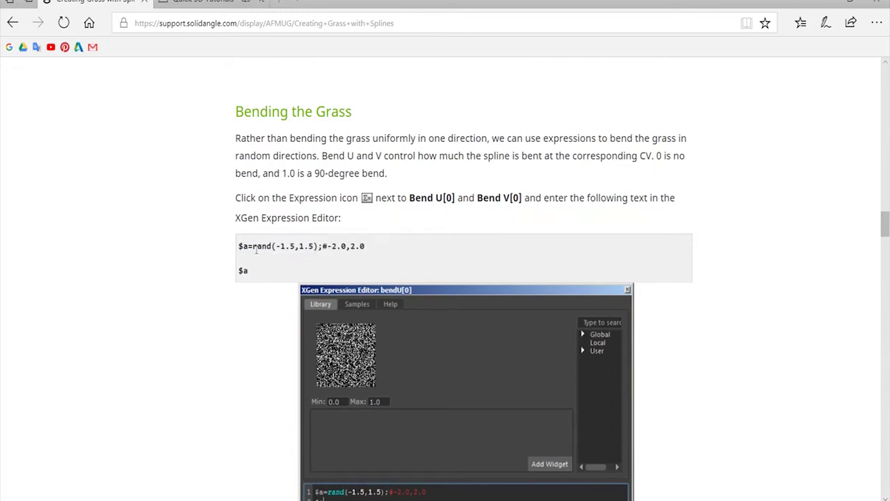
left_click_drag(256, 249, 319, 249)
key("ctrl+c")
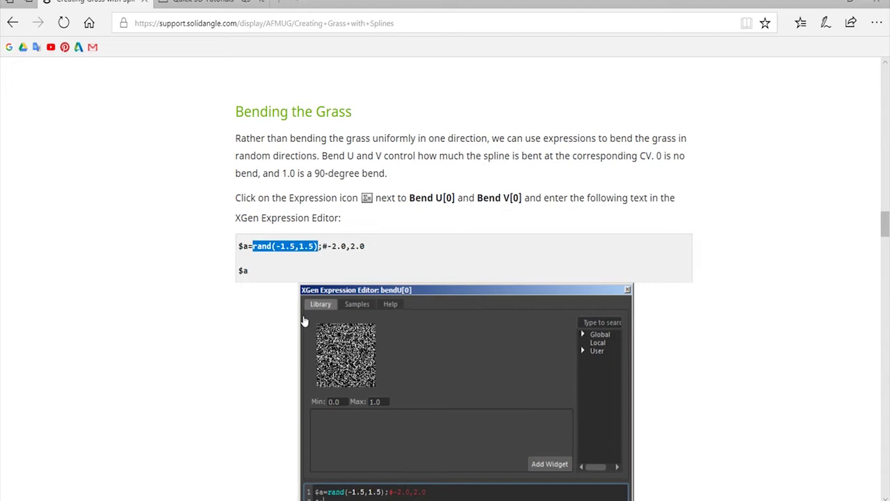
Switch to Maya, try Bend U[0] at -0.46 and Bend V[0] at -0.785, and set each back to 0
key("alt+Tab")
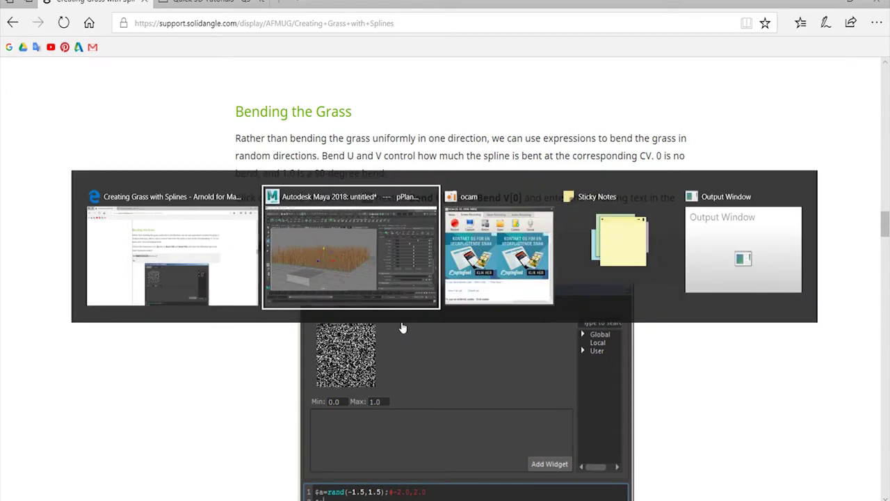
mouse_move(771, 281)
left_mouse_down()
mouse_move(800, 283)
mouse_move(754, 283)
left_mouse_up()
left_click_drag(692, 285, 622, 286)
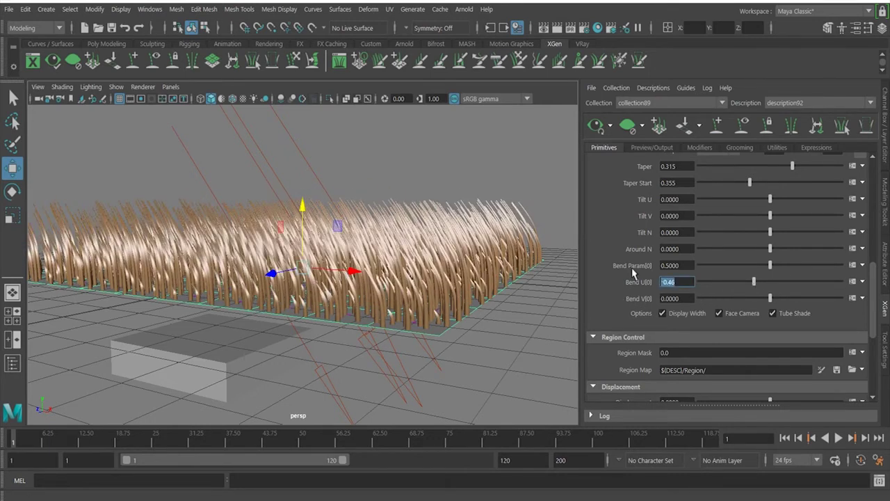
type("0.0")
key("Return")
left_click_drag(772, 301, 743, 302)
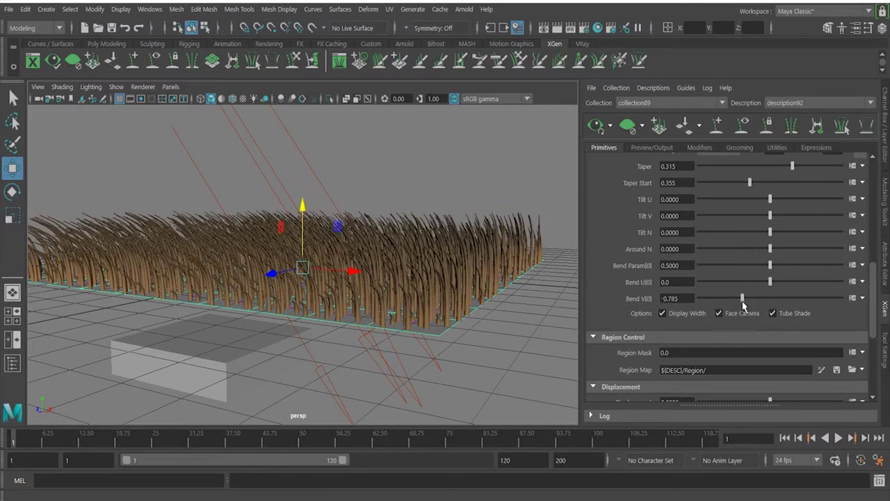
double_click(676, 297)
type("0")
key("Return")
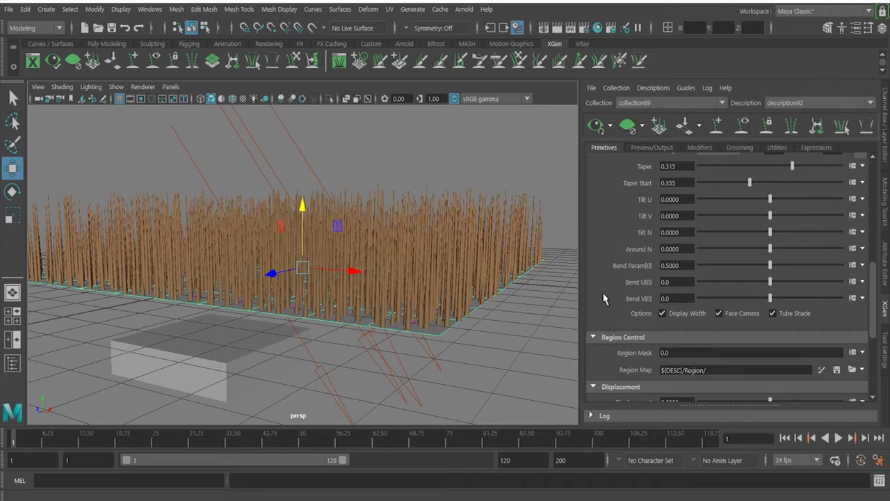
Apply $a * rand(-1.5,1.5) as the second line of the Bend U[0] expression and set Bend U[0] to about 0.59
left_click(853, 282)
left_click(363, 318)
scroll(364, 317, "up", 4, "ctrl")
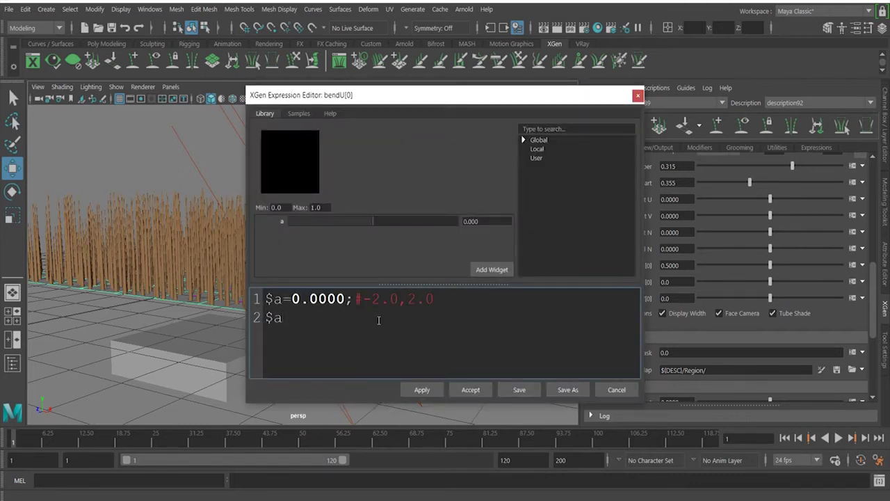
key("alt+Tab")
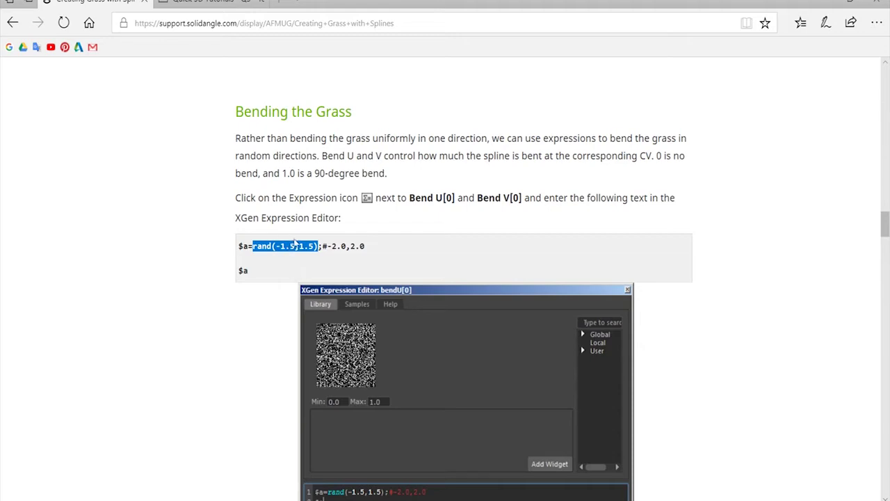
key("alt+Tab")
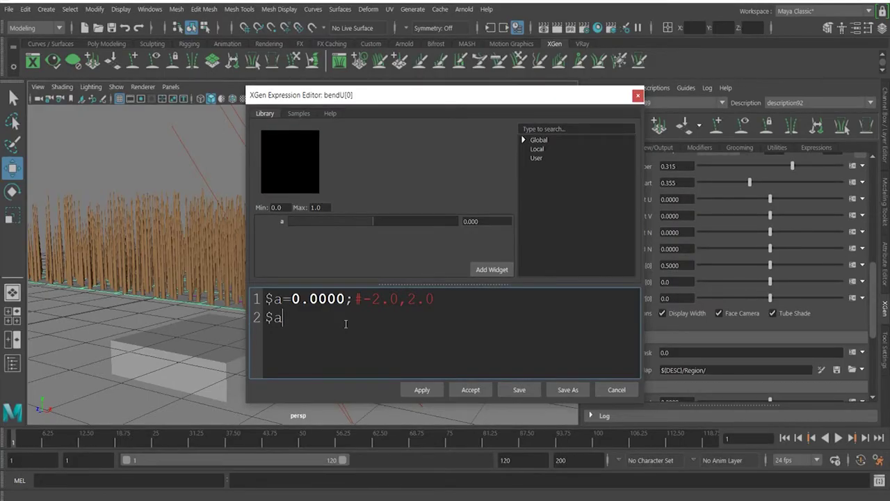
key("ctrl+v")
left_click(422, 390)
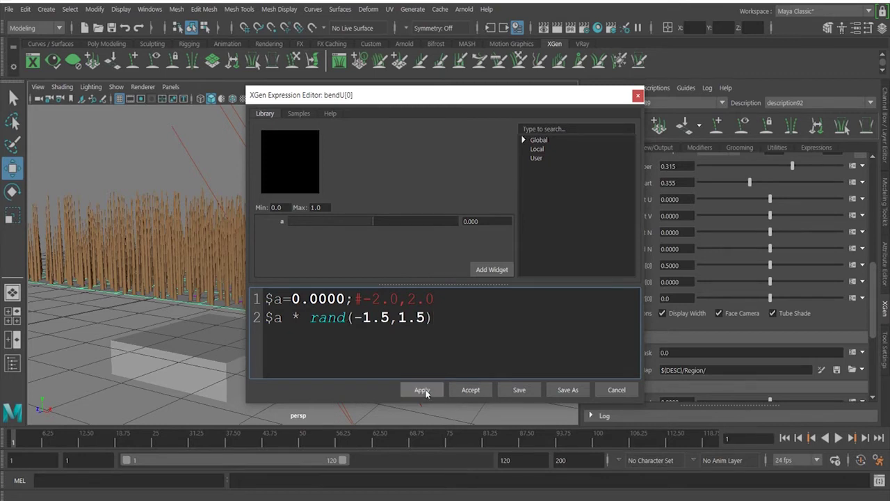
left_click(637, 95)
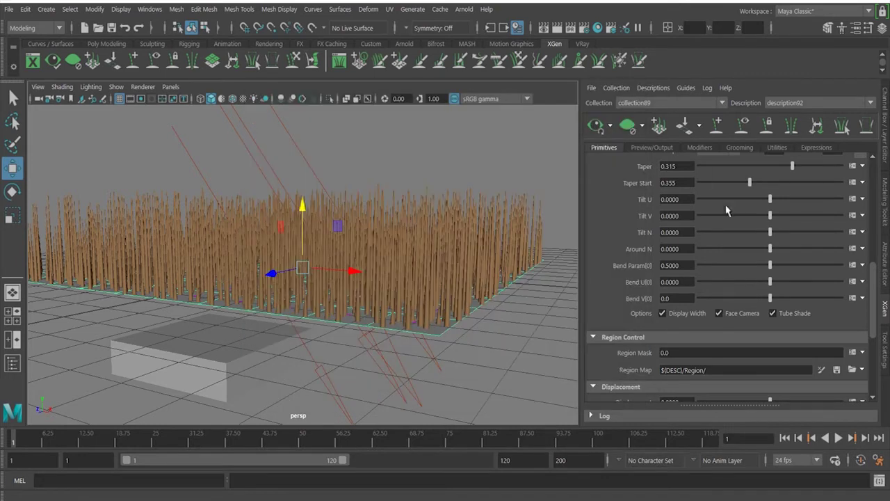
left_click_drag(770, 282, 791, 282)
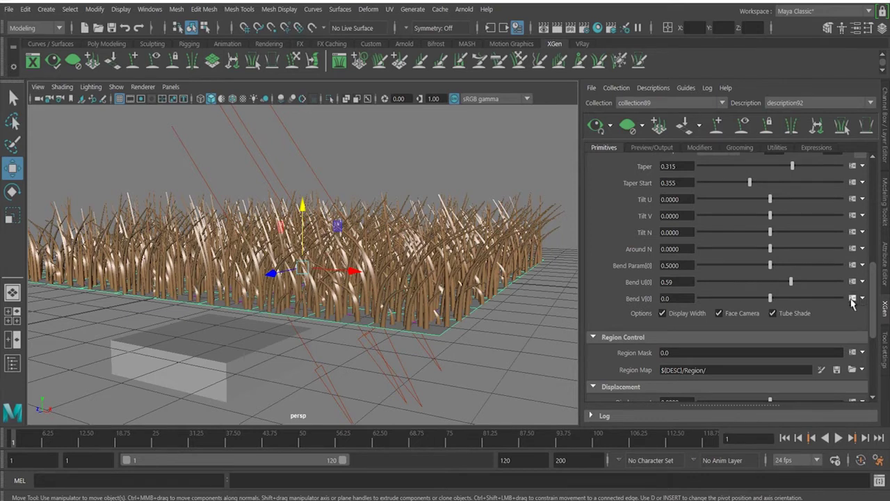
Apply $a * rand(-1.5,1.5) in the Bend V[0] expression and set Bend V[0] to about 0.42
left_click(853, 298)
left_click(303, 307)
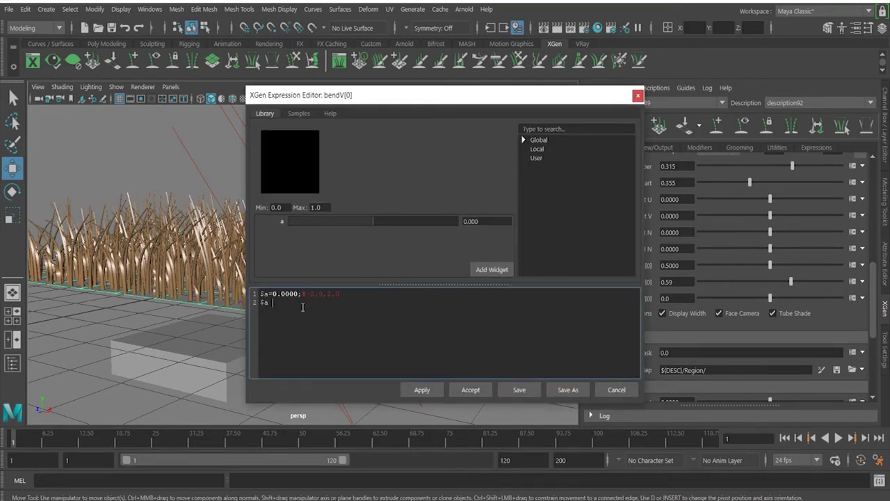
key("ctrl+v")
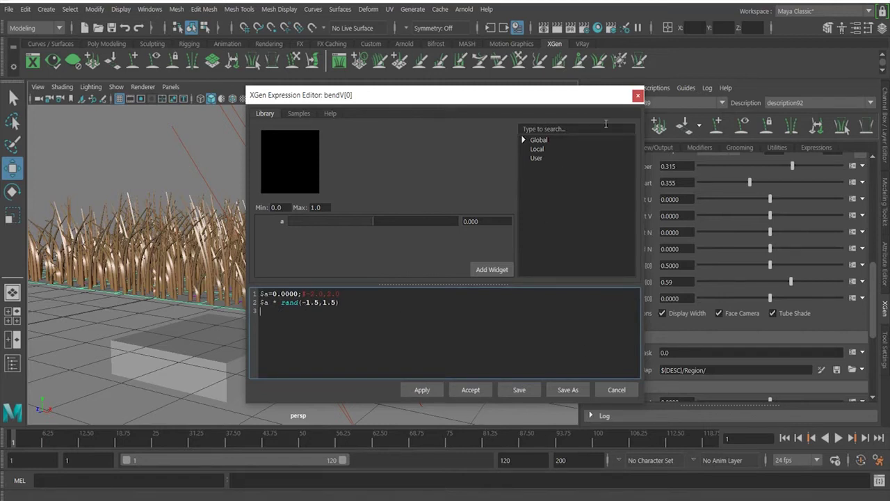
left_click(638, 95)
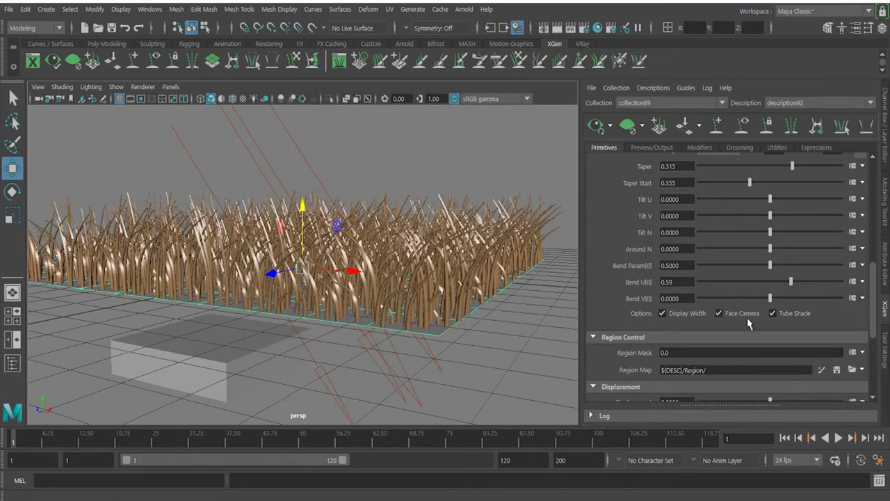
left_click_drag(770, 299, 786, 300)
left_click_drag(550, 282, 417, 313, "alt")
Switch to the browser tutorial and select rand(0.2,0.9) in the Bend Param[0] expression for copying
key("alt+Tab")
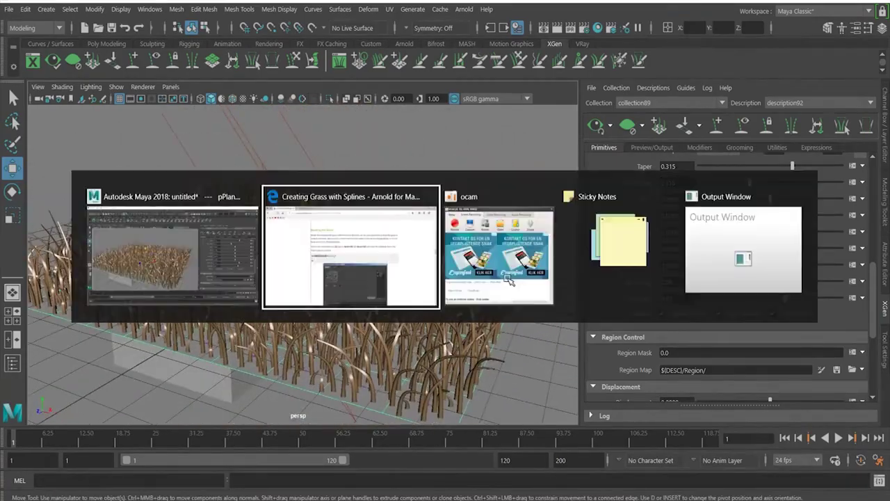
scroll(574, 243, "down", 15)
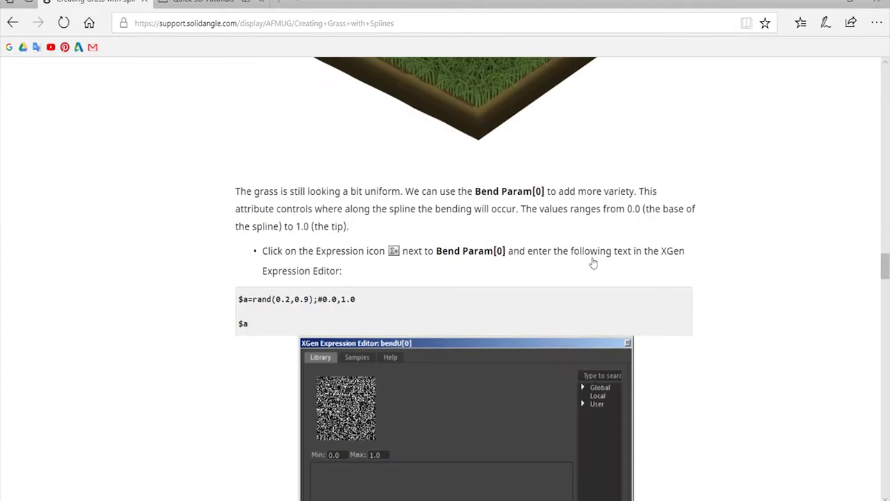
scroll(480, 209, "down", 3)
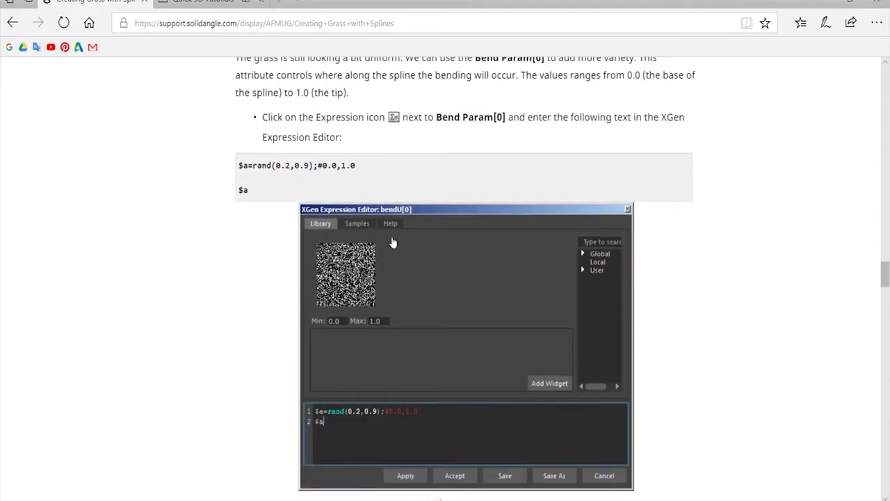
left_click_drag(254, 164, 312, 165)
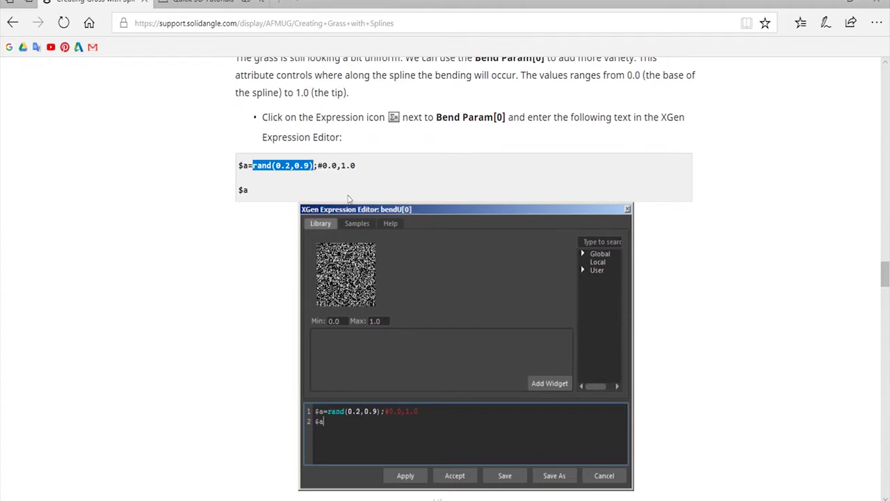
Back in Maya, change the second line of the Bend Param[0] expression to $a * rand(0.2,0.9) and accept it
key("alt+Tab")
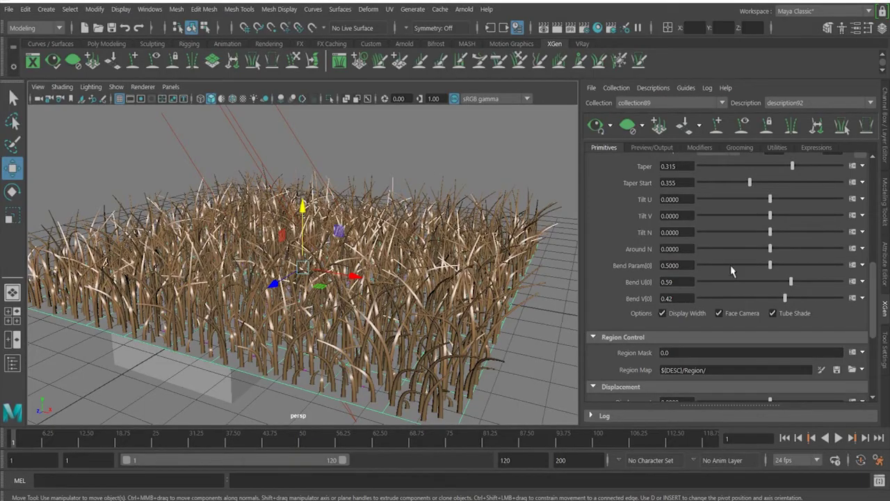
left_click(847, 265)
left_click(396, 293)
key("ctrl+a")
type("rand(0.2,0.9)")
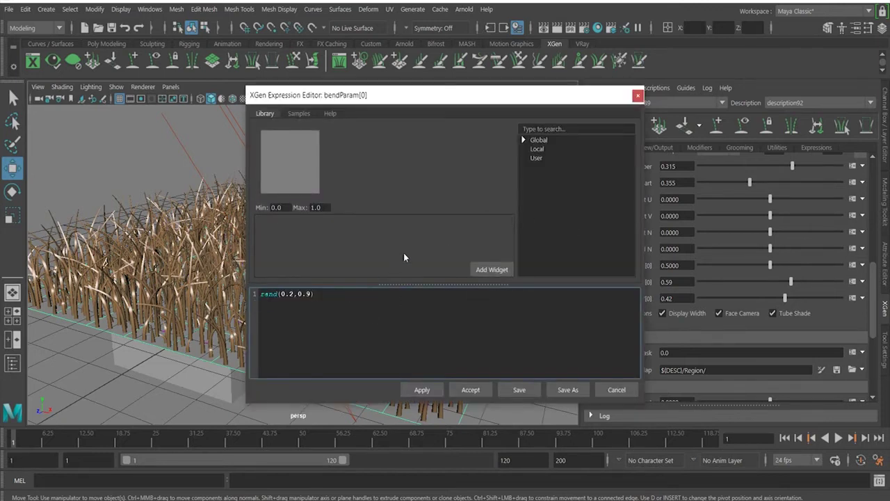
key("ctrl+z")
left_click(373, 301)
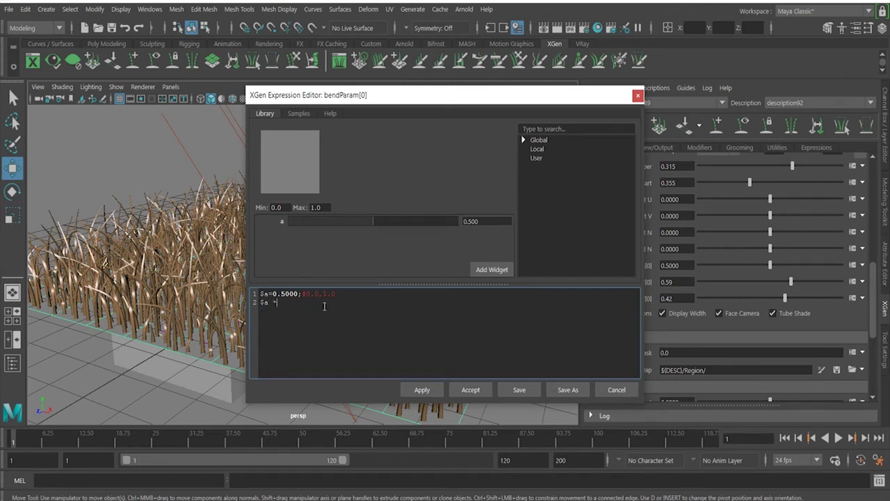
type("*")
type("rand(0.2,0.9)")
left_click(468, 390)
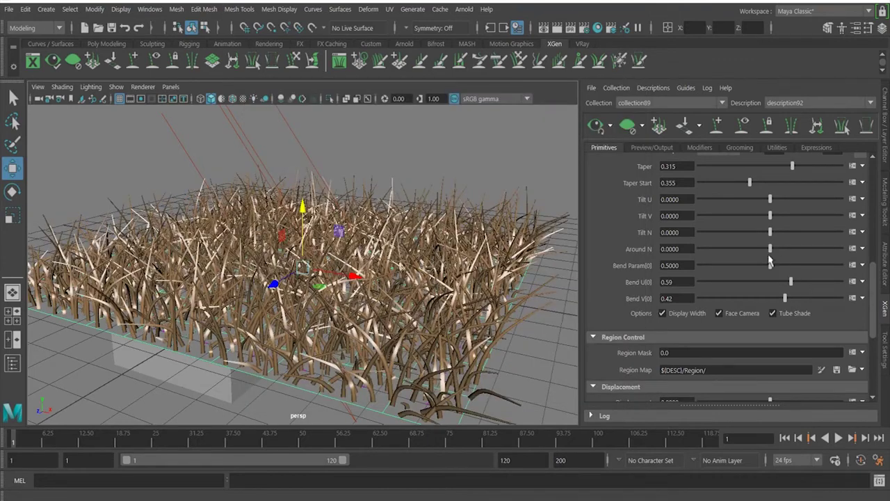
Increase the splines' Bend Param[0] and set their Width to about 0.095
left_click_drag(772, 268, 807, 274)
scroll(819, 277, "up", 3)
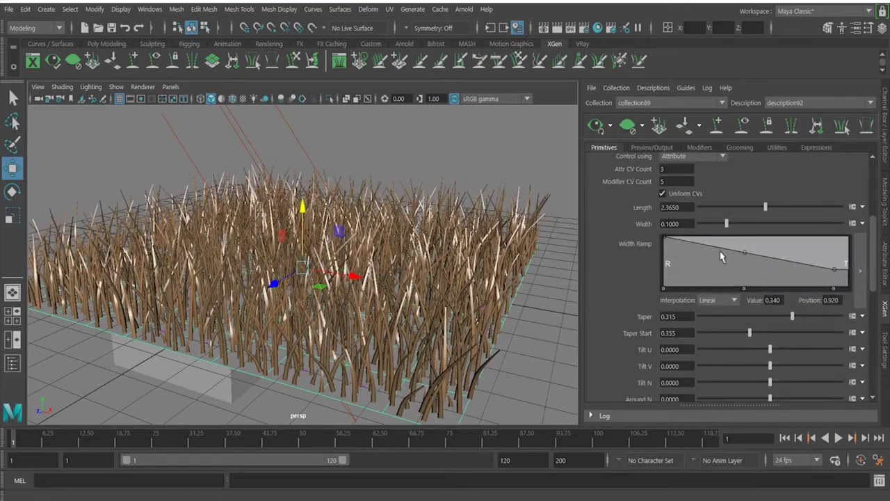
mouse_move(726, 224)
left_mouse_down()
mouse_move(742, 227)
mouse_move(725, 228)
left_mouse_up()
left_click_drag(556, 229, 536, 248, "alt")
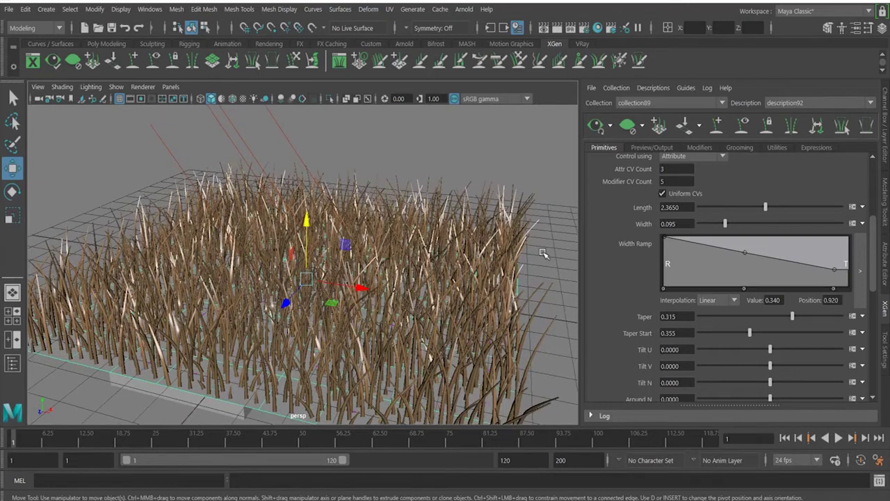
Consult the tutorial's grass shader instructions and create an Arnold aiStandardSurface material in Maya's Hypershade
scroll(859, 269, "down", 3)
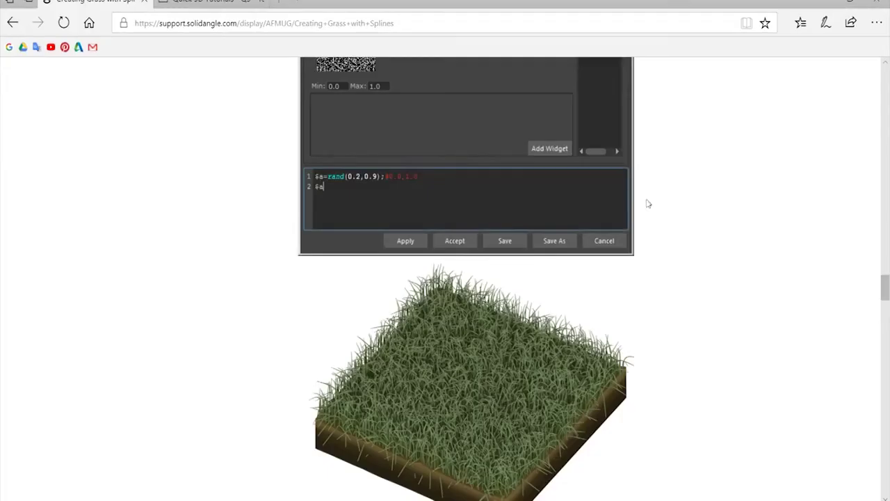
scroll(621, 201, "down", 8)
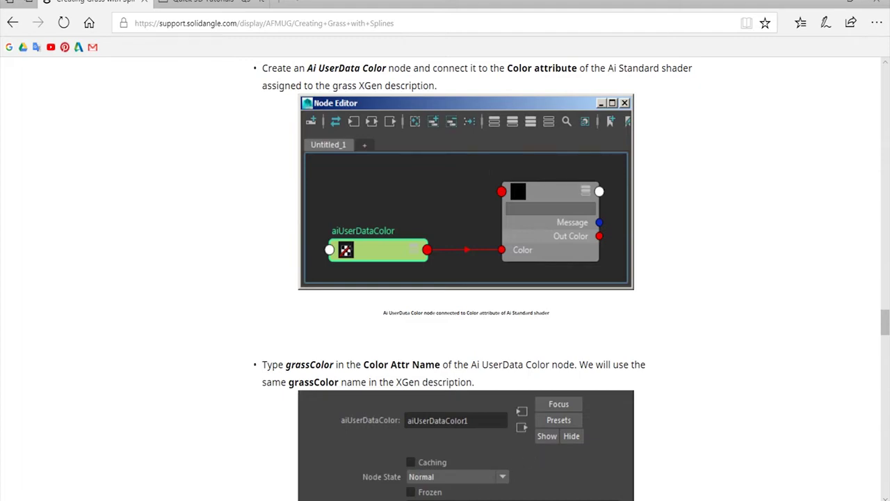
left_click(478, 471)
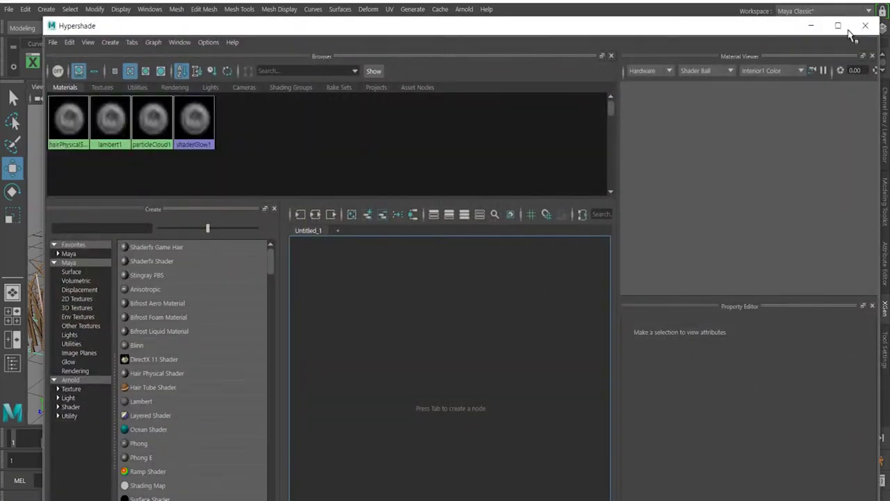
left_click(850, 28)
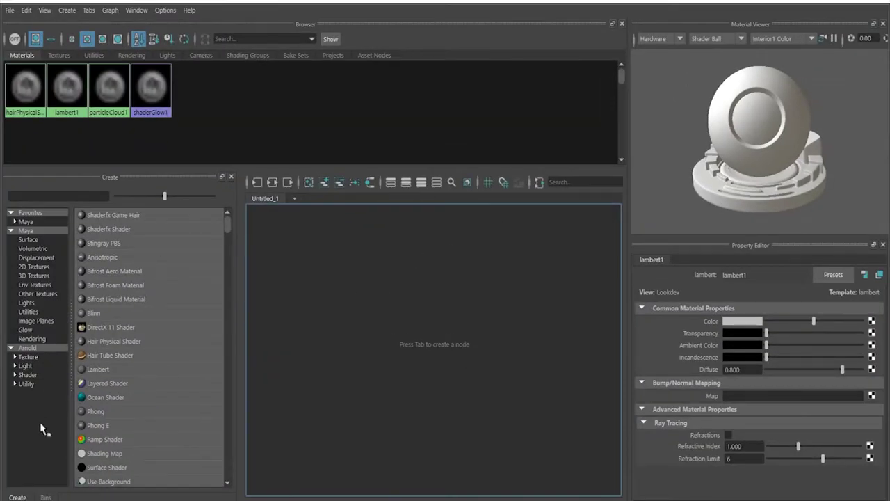
left_click(35, 347)
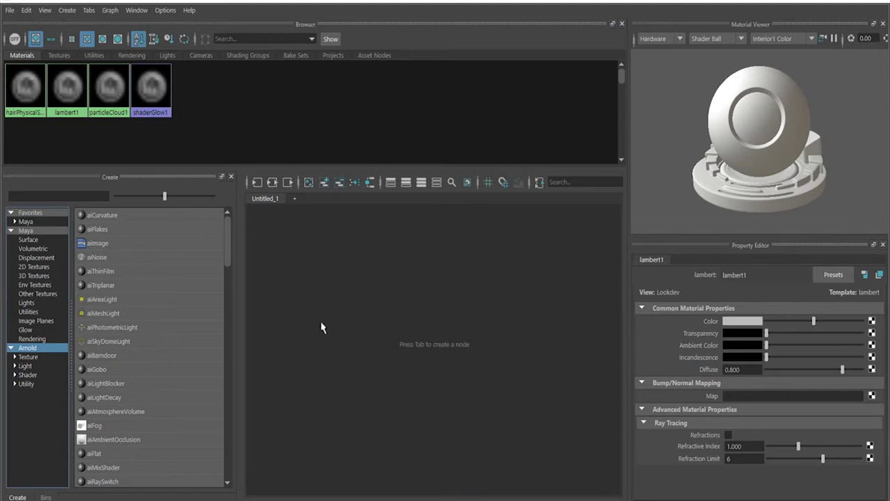
left_click(77, 198)
type("a")
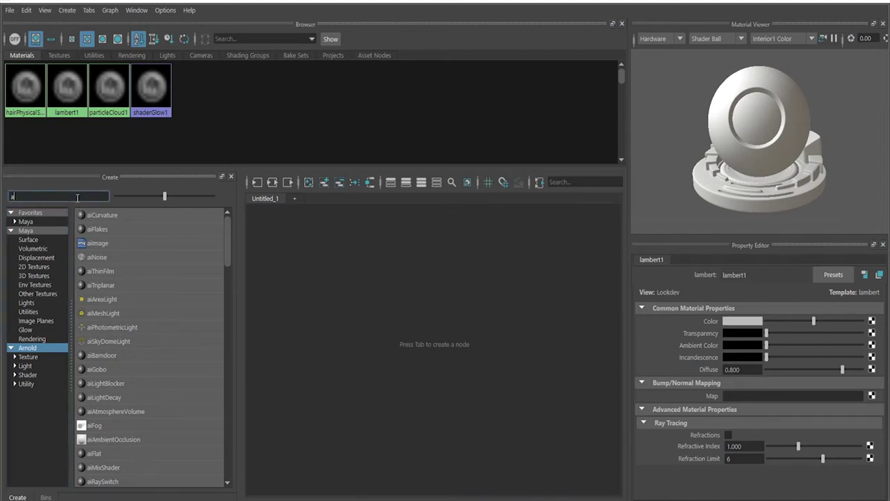
type("is")
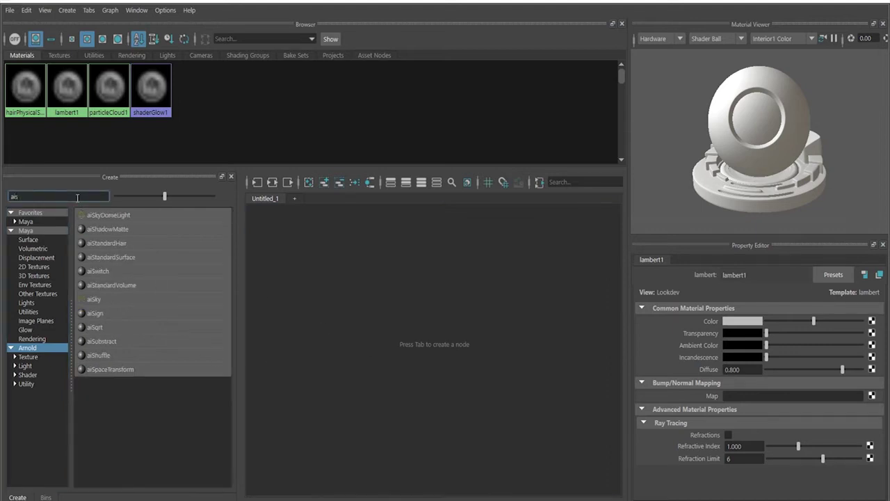
left_click(121, 257)
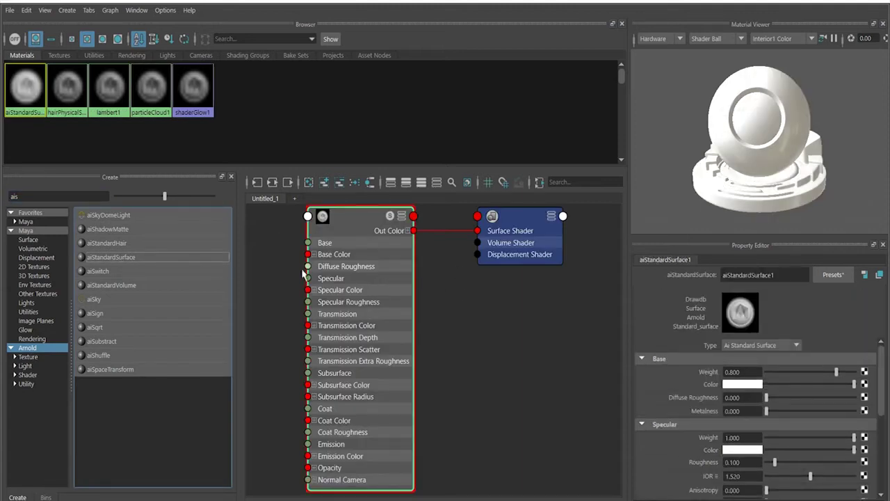
Rename the new aiStandardSurface material as Grass
double_click(738, 275)
type("Gl")
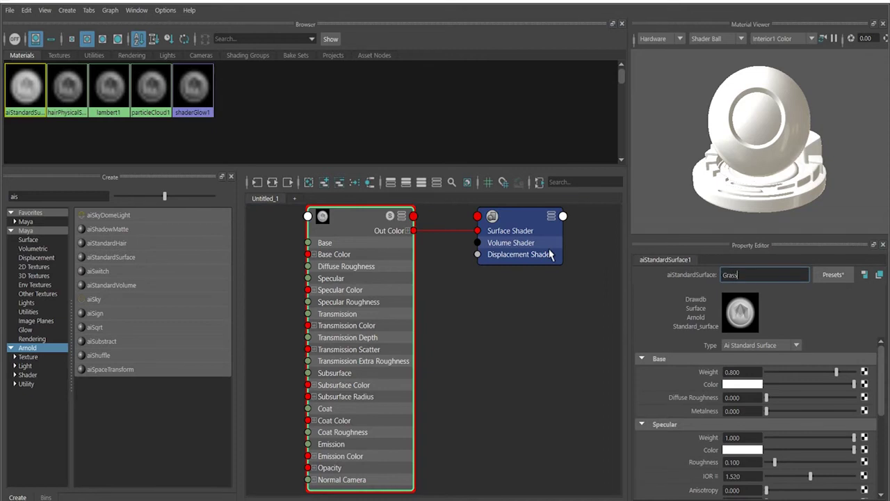
type("ass")
key("Return")
Create an aiUserDataColor node in the shader graph and place it beside the Grass material's inputs
middle_click_drag(435, 290, 562, 358, "alt")
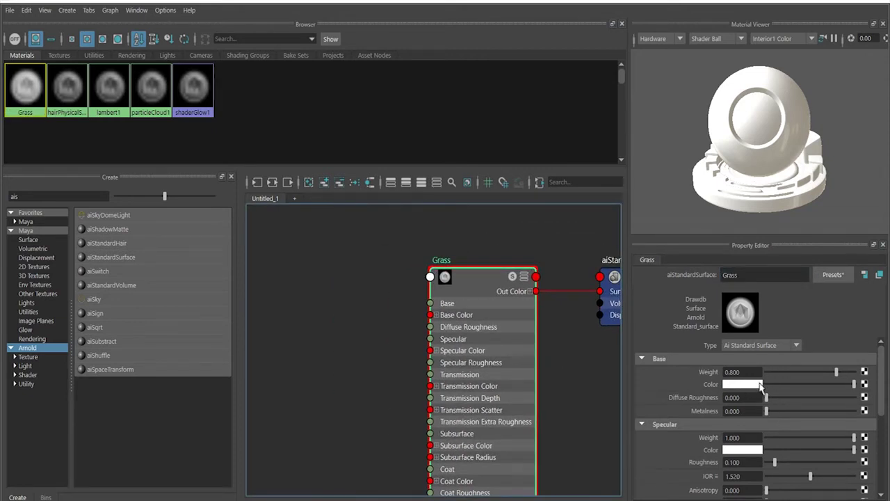
left_click(341, 304)
key("Tab")
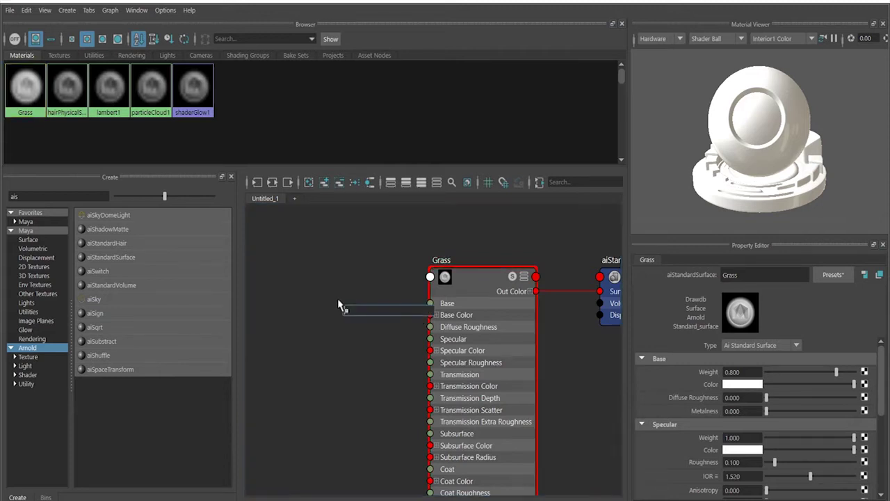
type("aid")
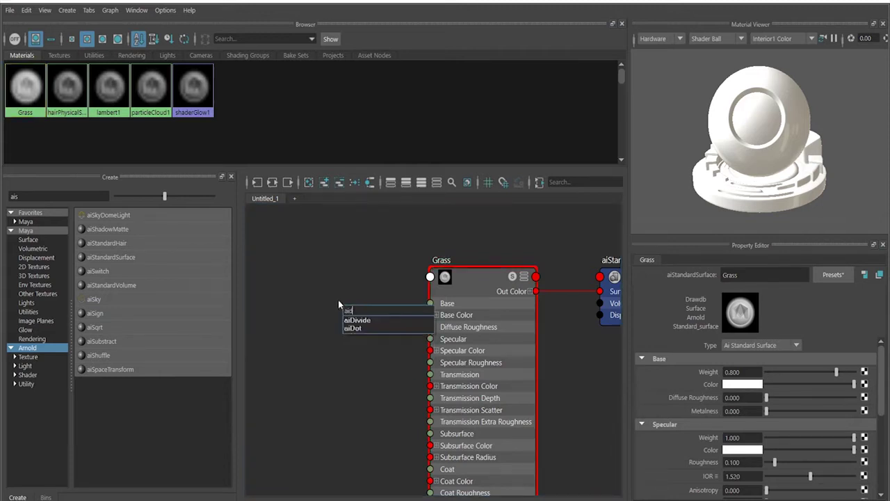
key("BackSpace")
type("user")
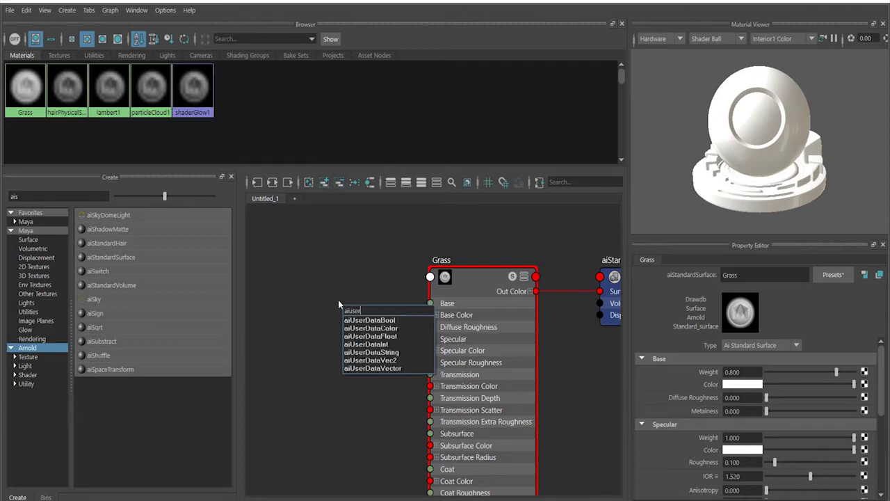
key("Down")
key("Down")
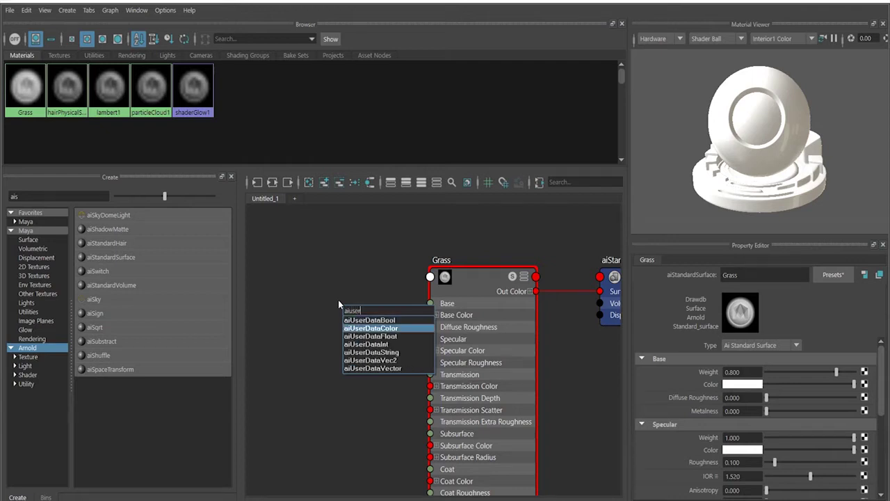
key("Return")
left_click_drag(373, 318, 320, 312)
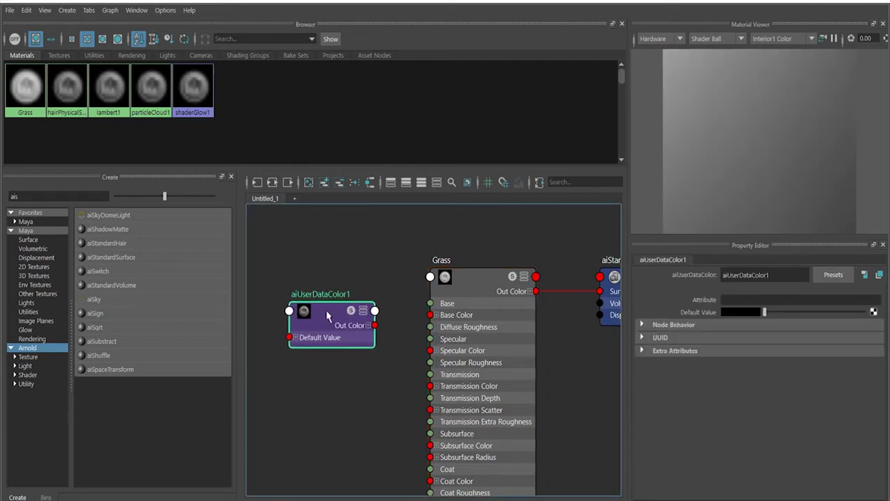
Set the aiUserDataColor node's Attribute to grassColor and select that name for copying
left_click(770, 300)
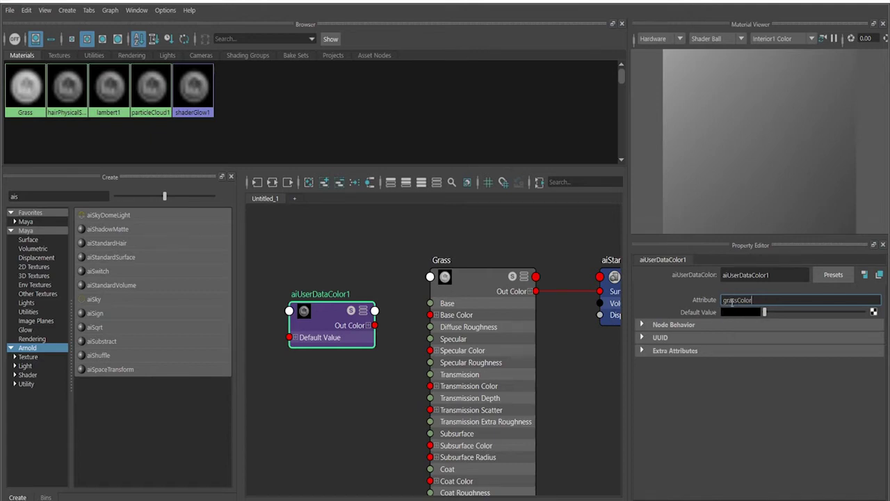
left_click_drag(752, 300, 720, 301)
left_click(394, 291)
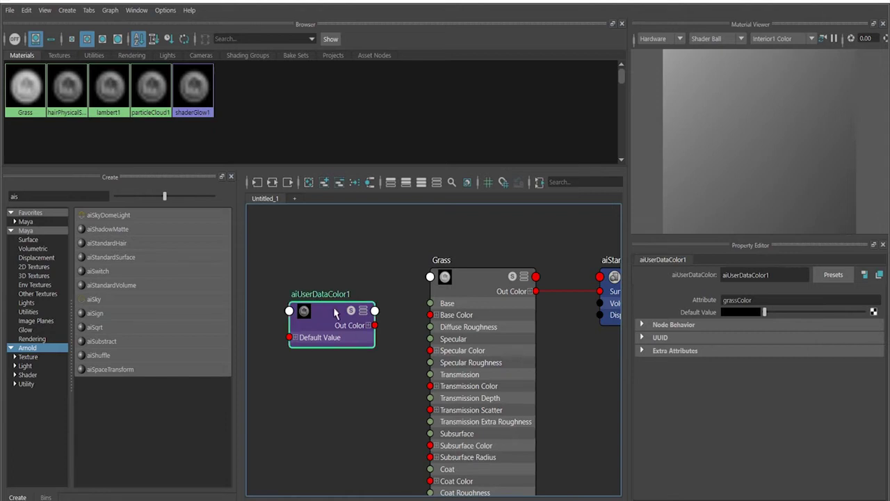
Connect the aiUserDataColor node's Out Color to the Grass material's Base Color and tidy the node's placement
left_click(451, 304)
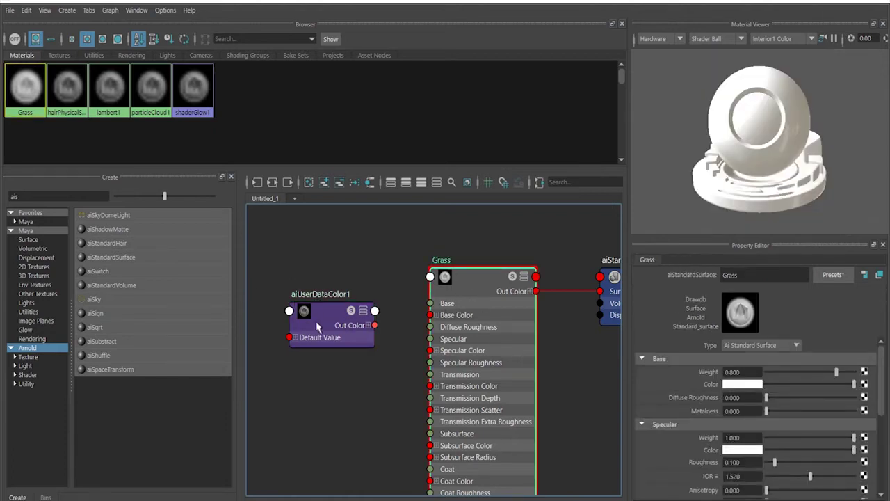
middle_click_drag(643, 368, 711, 385)
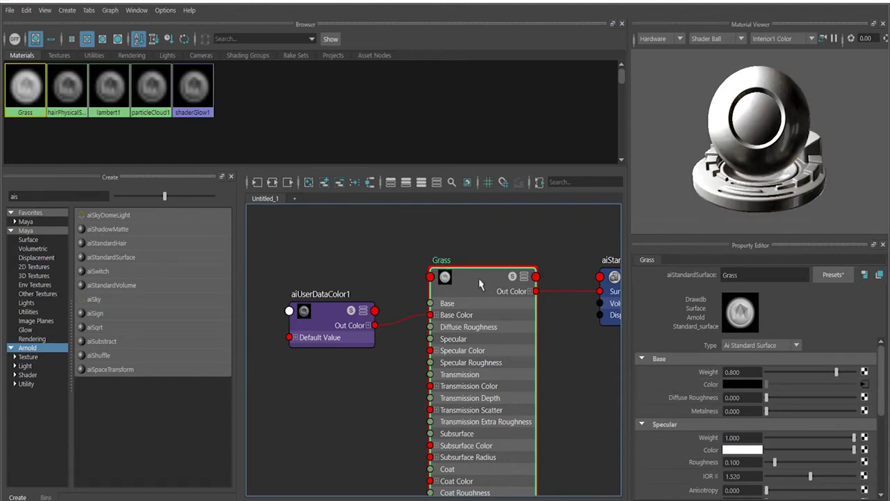
left_click_drag(335, 320, 341, 302)
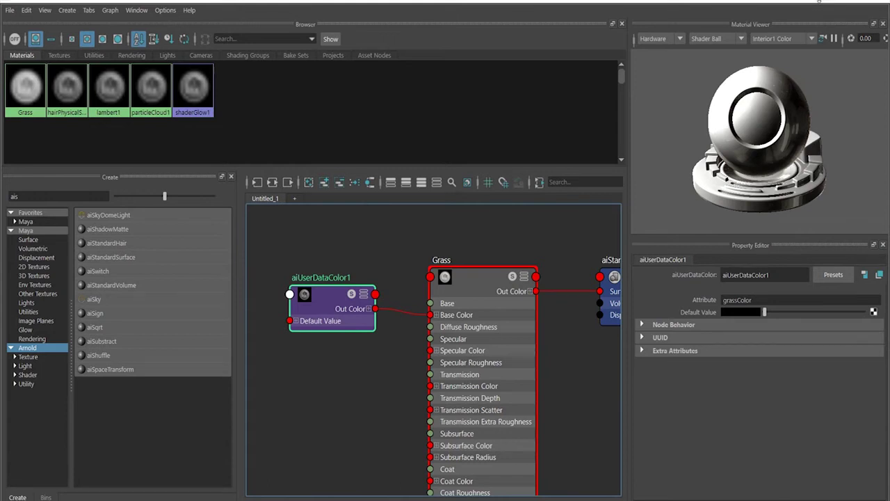
Set the Grass material's Specular Weight to 0
left_click(510, 284)
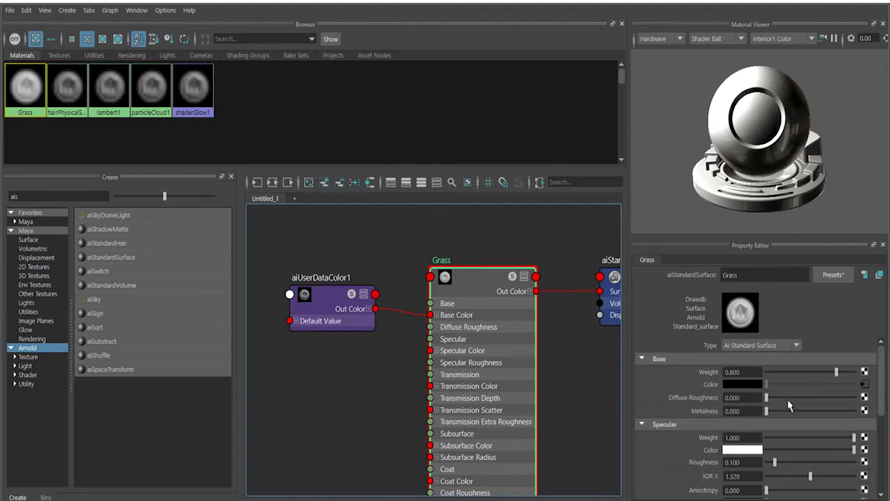
scroll(794, 417, "down", 2)
left_click_drag(852, 409, 765, 409)
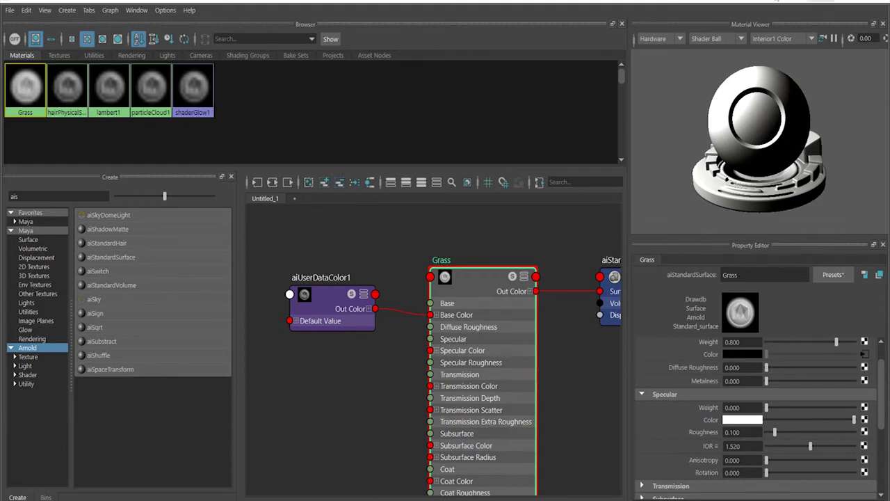
Select the XGen description92 inside collection89 in the Outliner and assign the Grass material to it
double_click(643, 2)
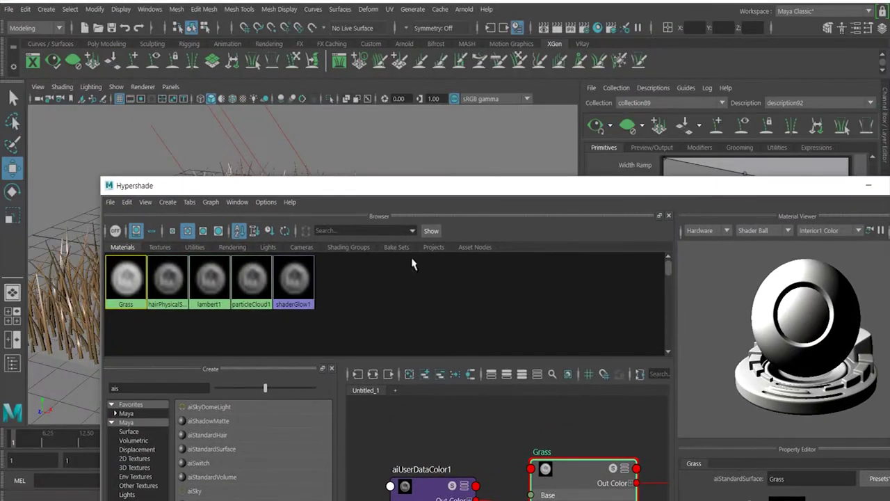
left_click(15, 367)
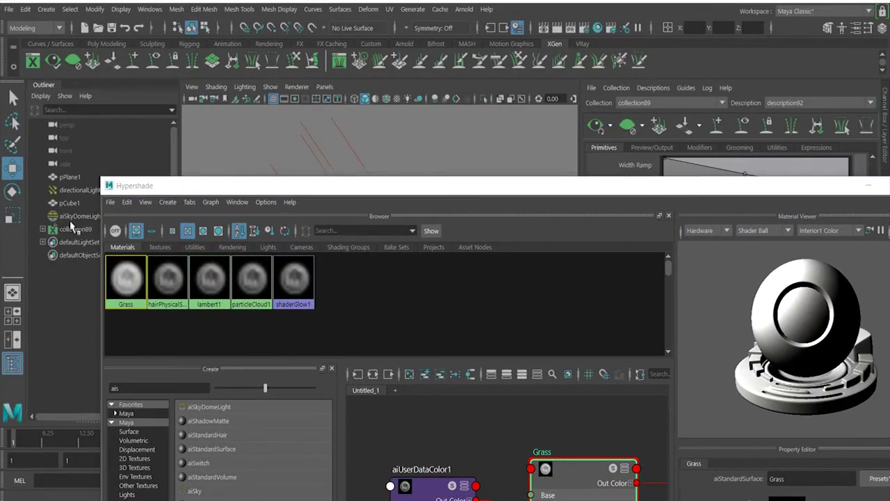
left_click_drag(173, 185, 232, 114)
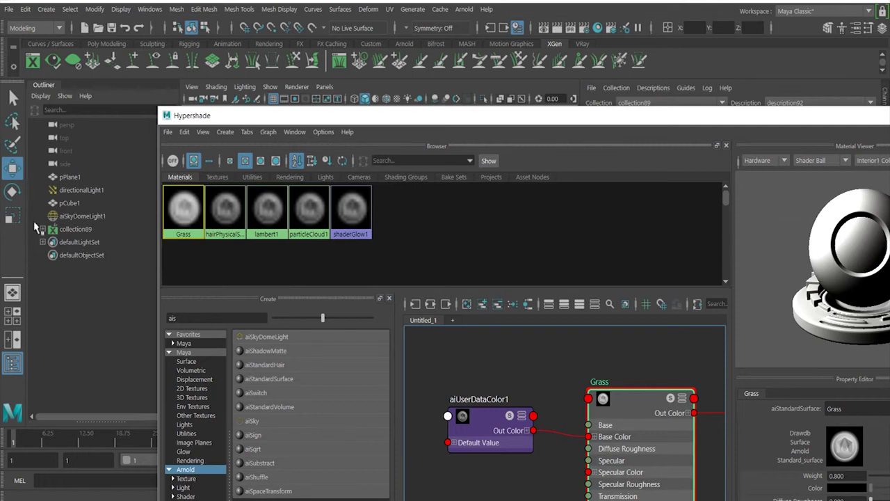
left_click(42, 228)
left_click(84, 243)
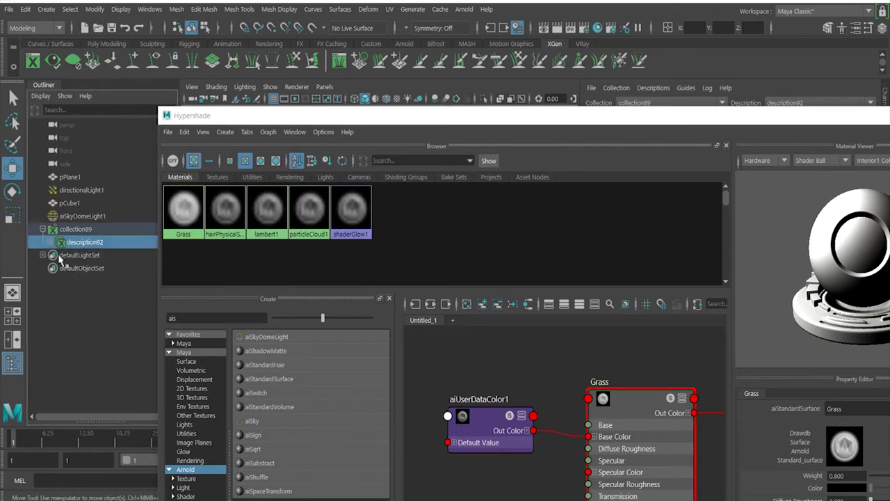
right_click_drag(184, 219, 179, 163)
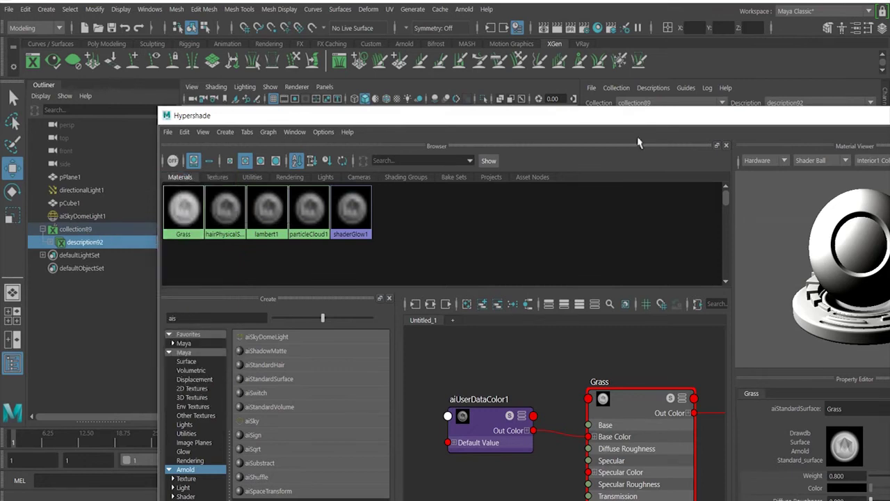
Close the Hypershade, hide the Outliner and get a closer view of the grass
left_click_drag(832, 120, 553, 230)
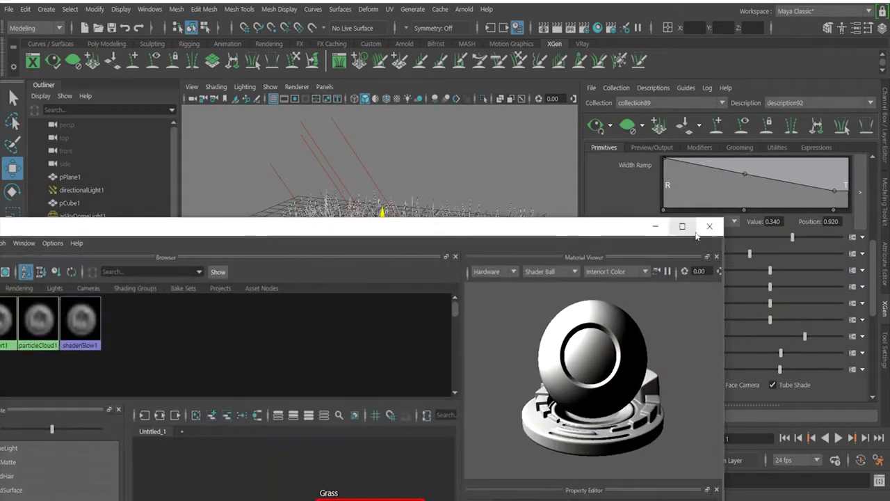
left_click(709, 225)
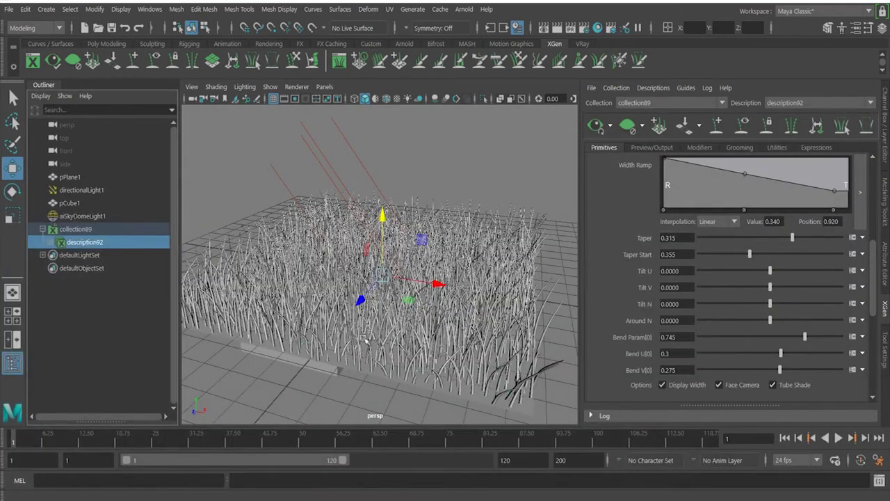
left_click(12, 363)
left_click_drag(403, 286, 414, 286, "alt")
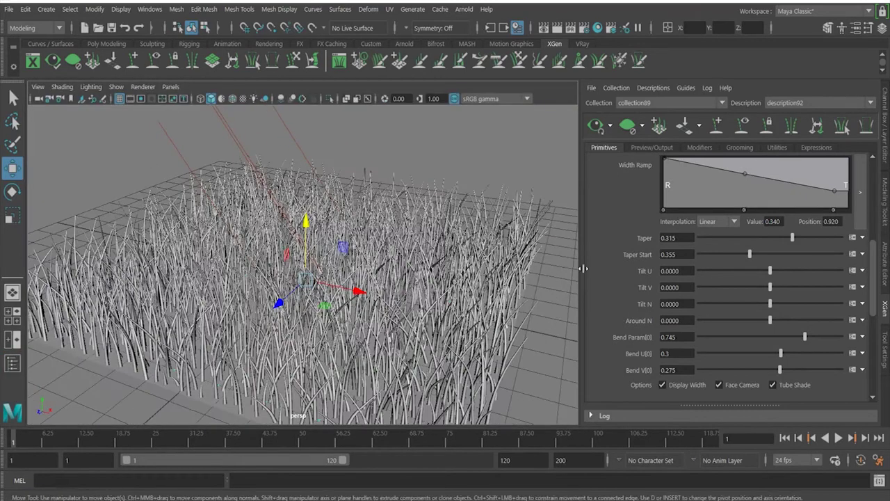
Set the Renderer in the XGen description's output settings to Arnold Renderer
left_click_drag(872, 278, 888, 353)
scroll(651, 184, "up", 10)
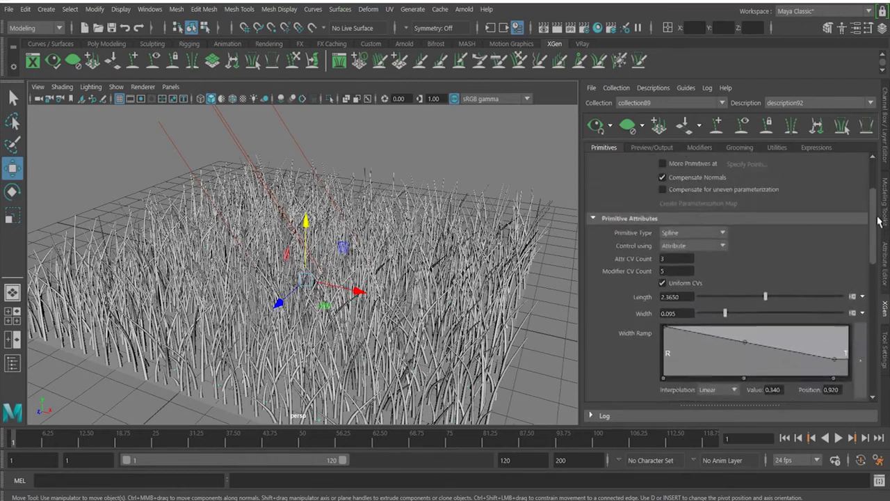
left_click(641, 150)
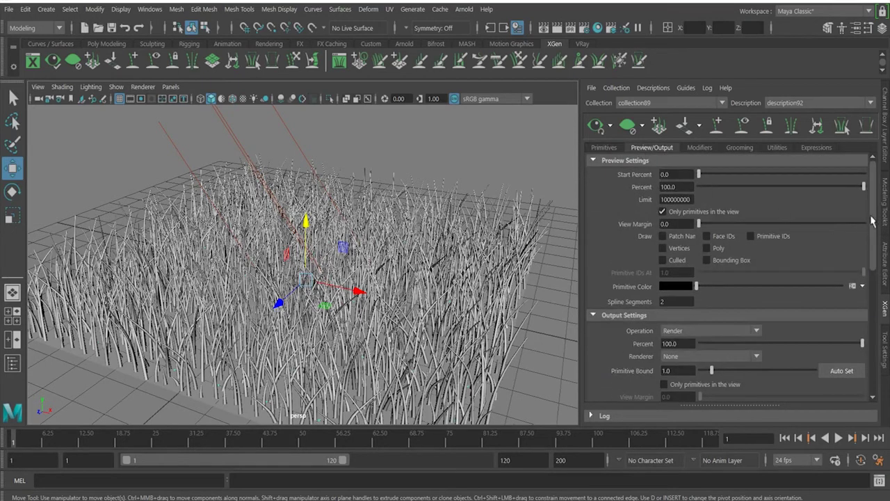
scroll(868, 227, "down", 3)
left_click(748, 224)
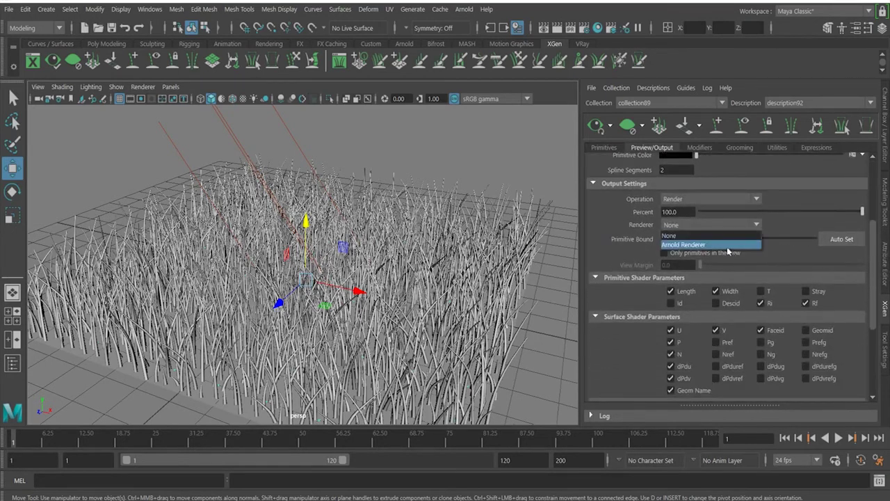
left_click(728, 241)
Add a custom shader parameter named grassColor of type color to the XGen description
scroll(873, 233, "down", 5)
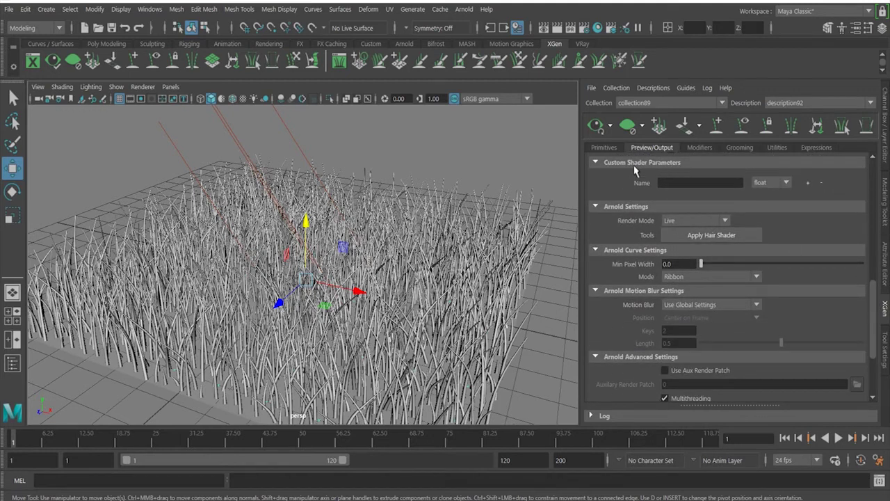
left_click(698, 182)
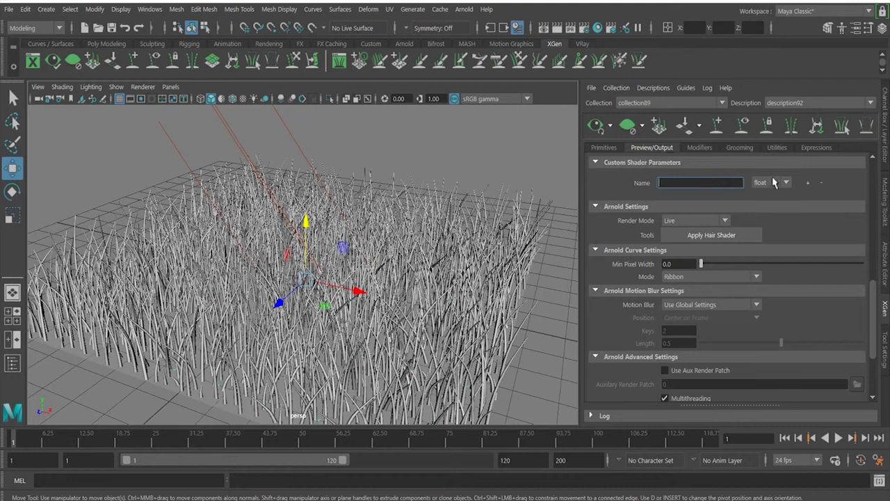
type("grassColor")
left_click(787, 183)
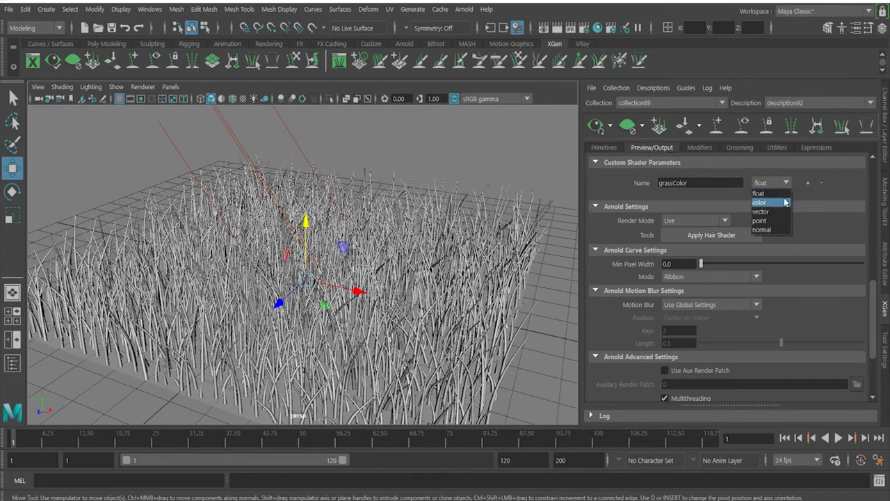
left_click(784, 202)
left_click(807, 183)
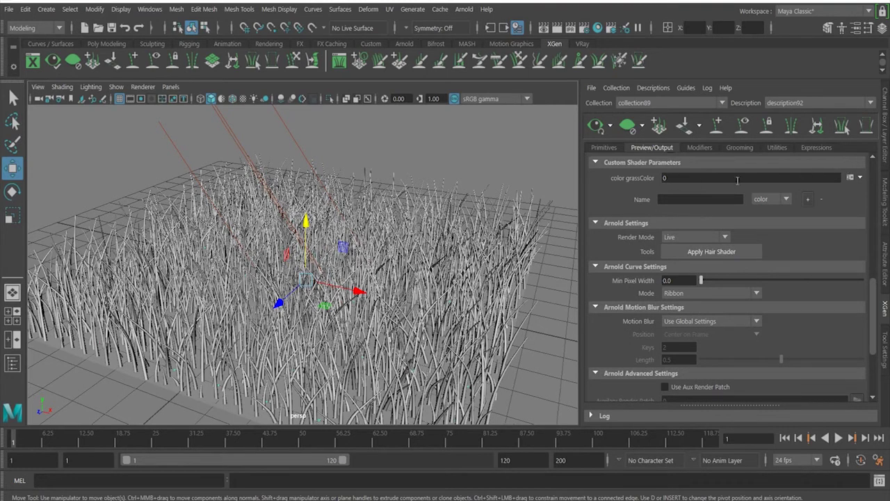
Switch to the browser tutorial and examine its grassColor expression and the following instructions on grass length and density
left_click(419, 499)
scroll(468, 274, "down", 15)
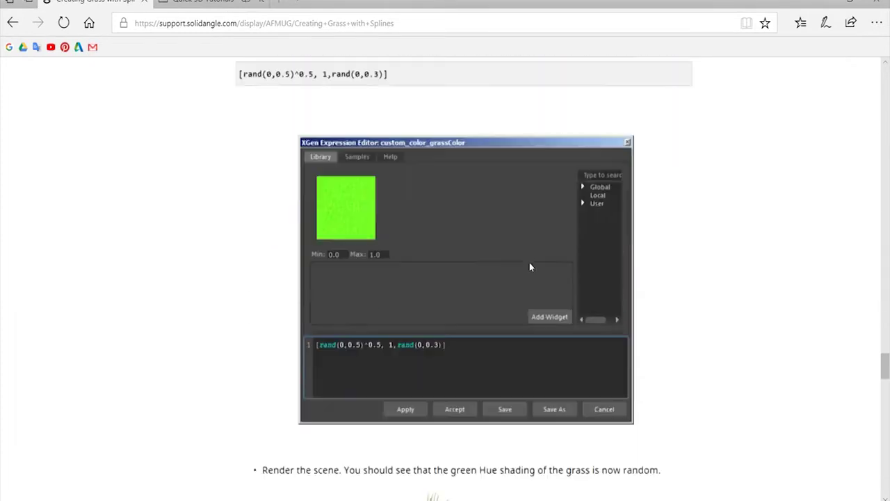
scroll(540, 262, "down", 8)
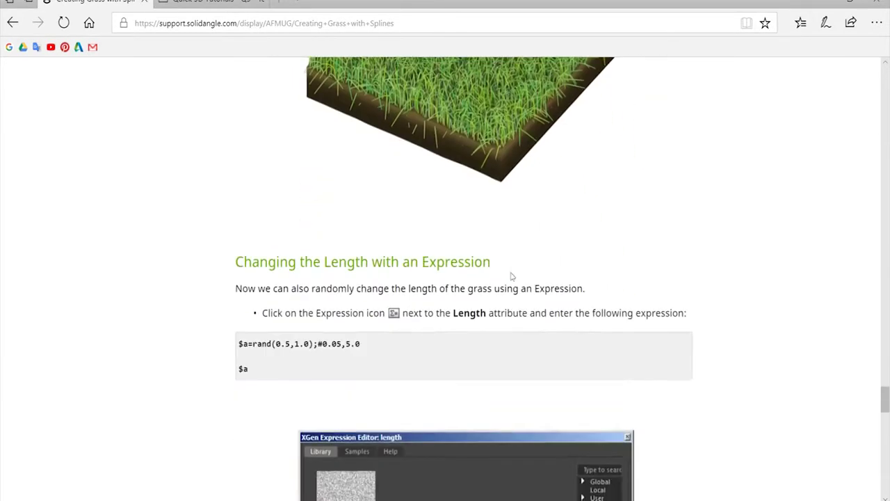
scroll(512, 268, "up", 5)
scroll(512, 267, "down", 4)
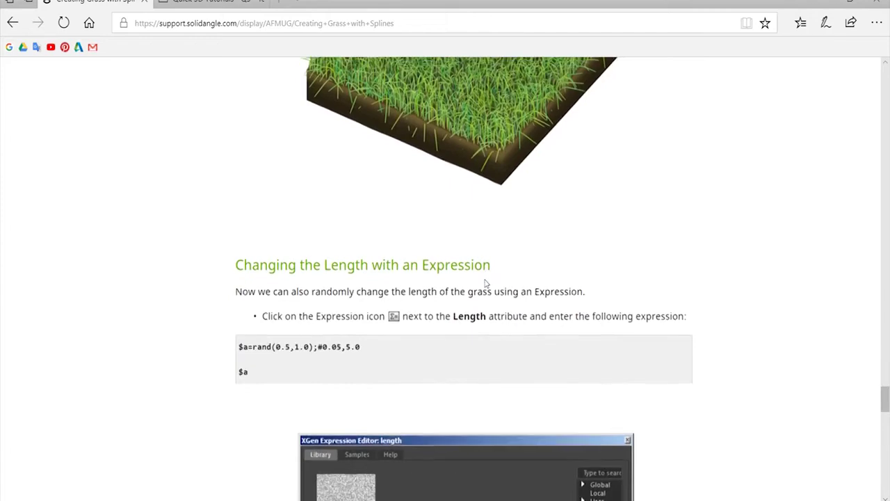
scroll(488, 268, "up", 2)
scroll(489, 268, "down", 15)
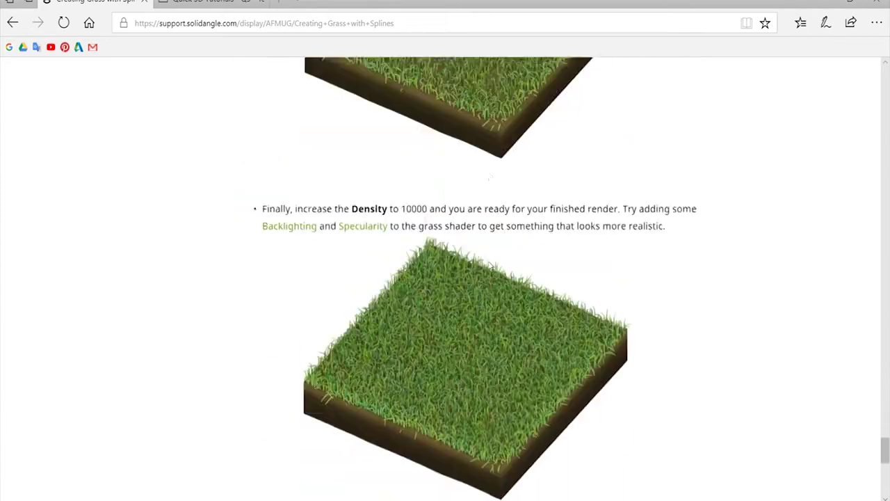
scroll(489, 267, "up", 15)
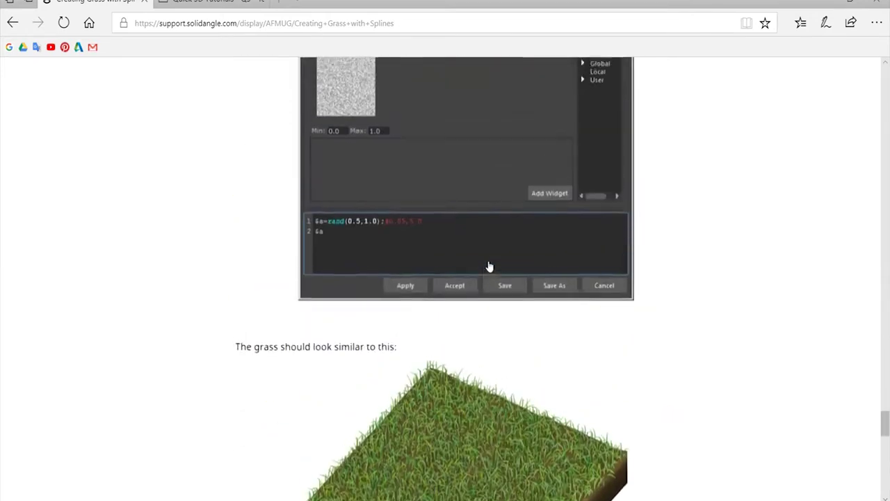
scroll(489, 267, "up", 2)
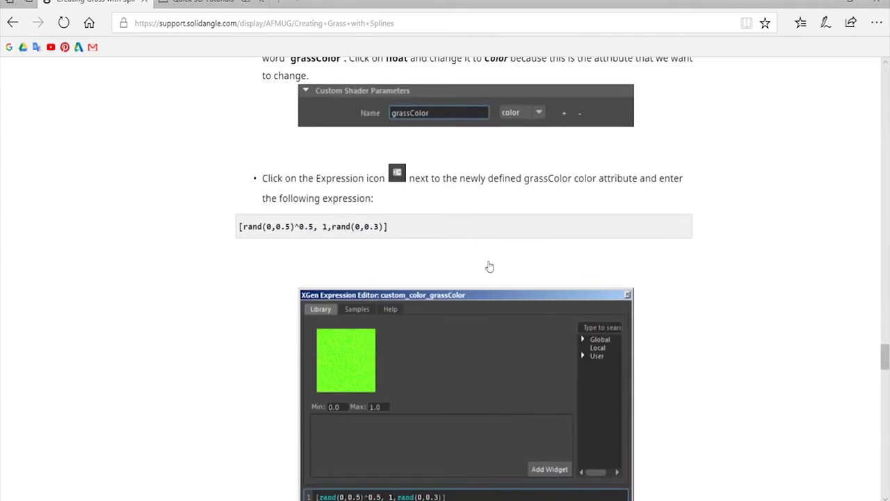
Copy the tutorial's expression [rand(0,0.5)^0.5, 1,rand(0,0.3)] and apply it as the grassColor expression in Maya's XGen description
scroll(489, 267, "up", 1)
left_click_drag(421, 296, 235, 302)
key("ctrl+c")
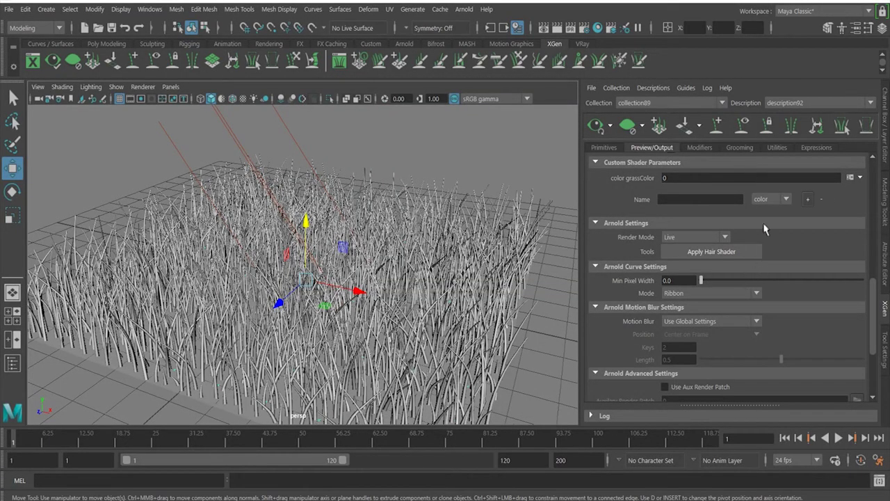
left_click(849, 178)
left_click(392, 320)
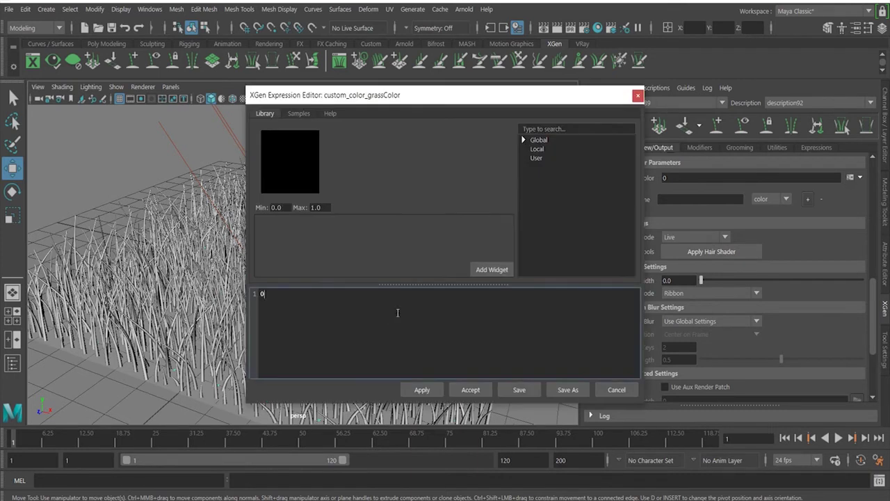
key("ctrl+v")
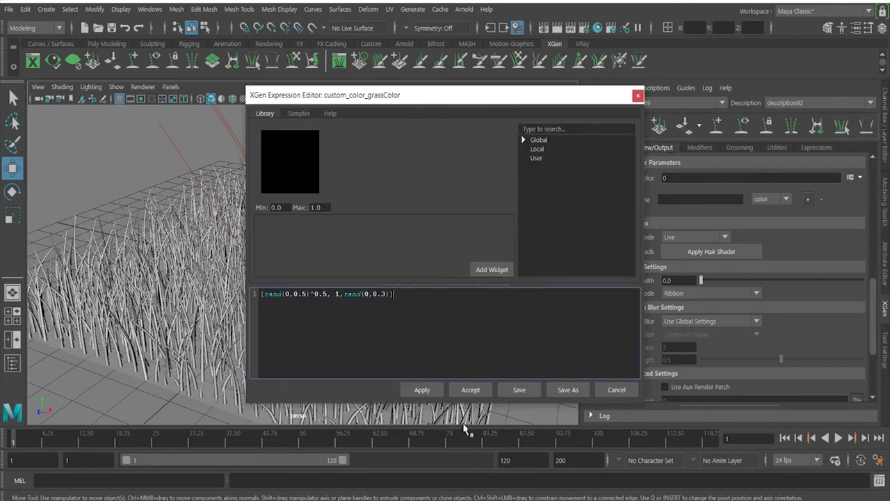
left_click(471, 389)
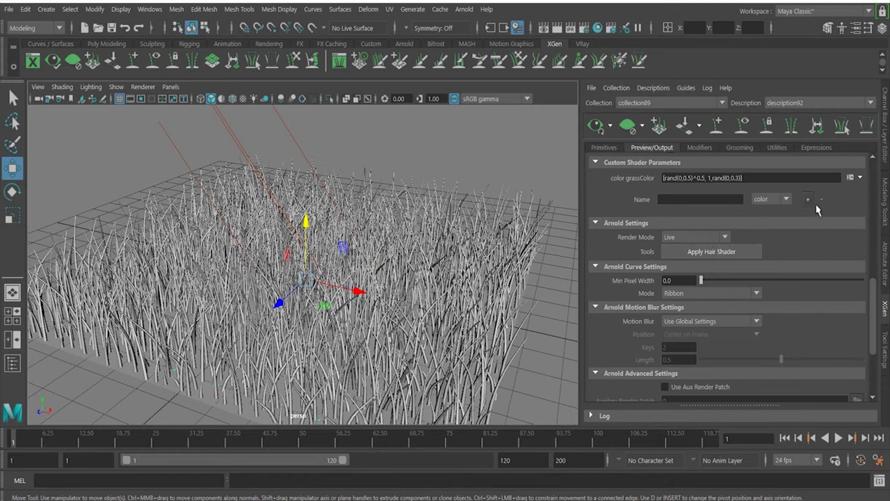
Check the grassColor expression's colour preview and render the grass with Arnold
left_click(850, 177)
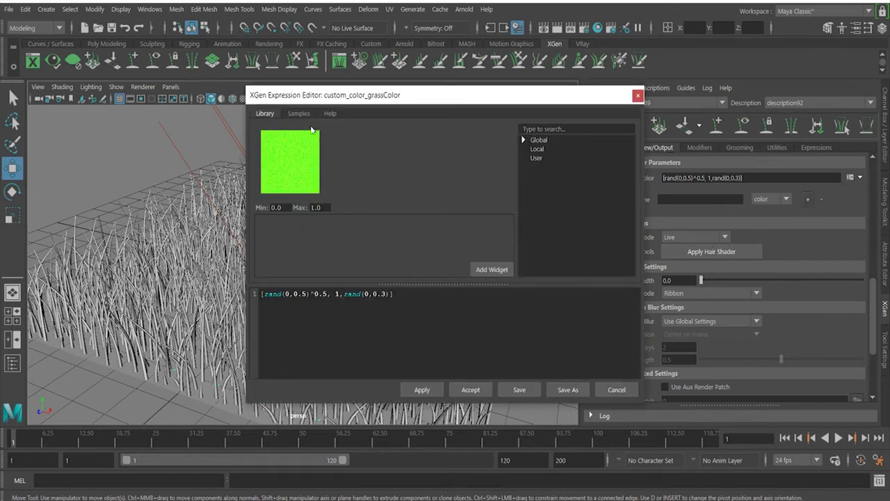
left_click(639, 97)
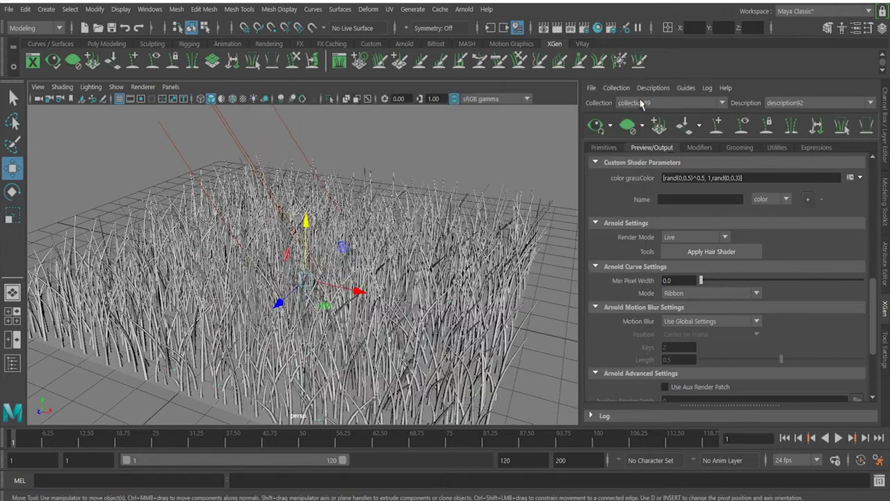
left_click(464, 9)
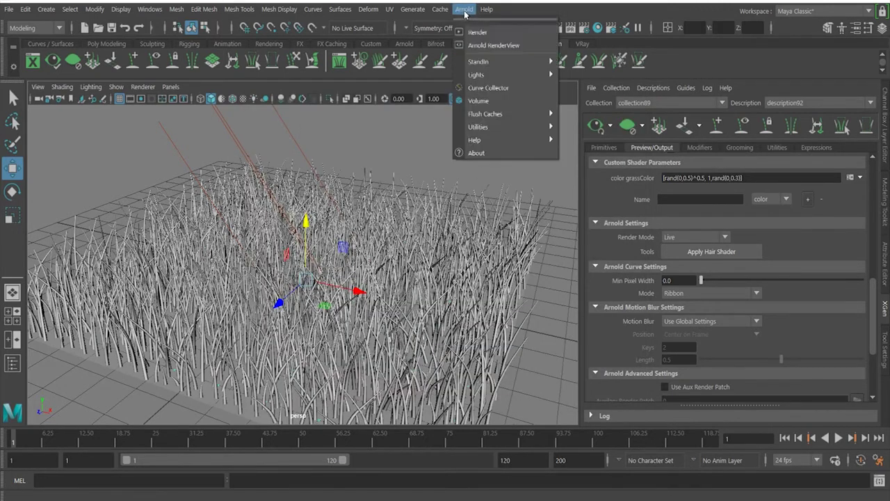
left_click(477, 32)
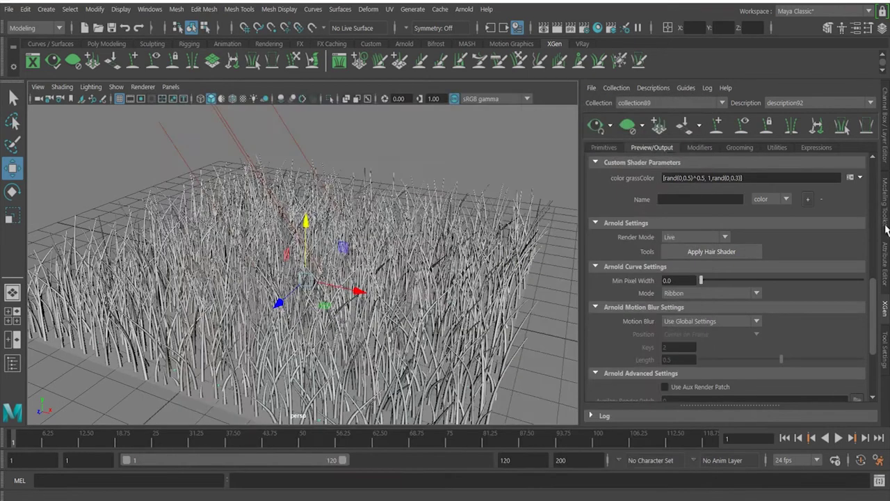
Increase the grass Density in the XGen generator attributes to about 40.175
left_click_drag(874, 313, 863, 176)
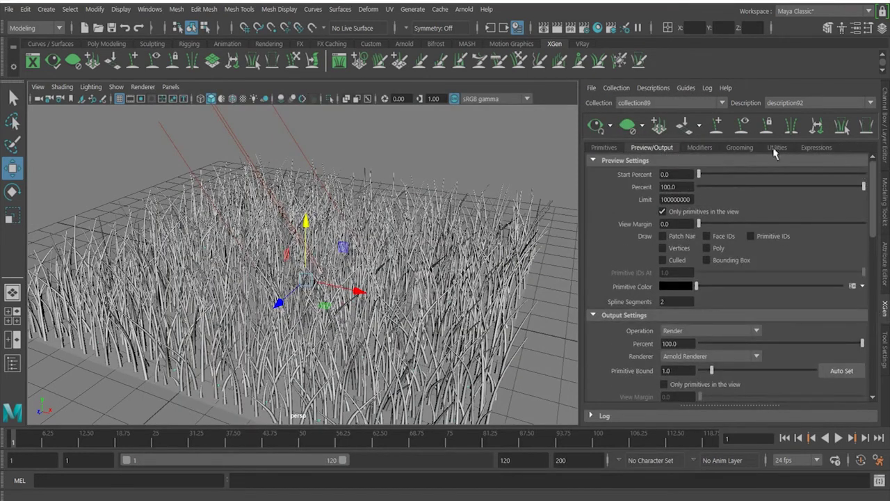
left_click(603, 147)
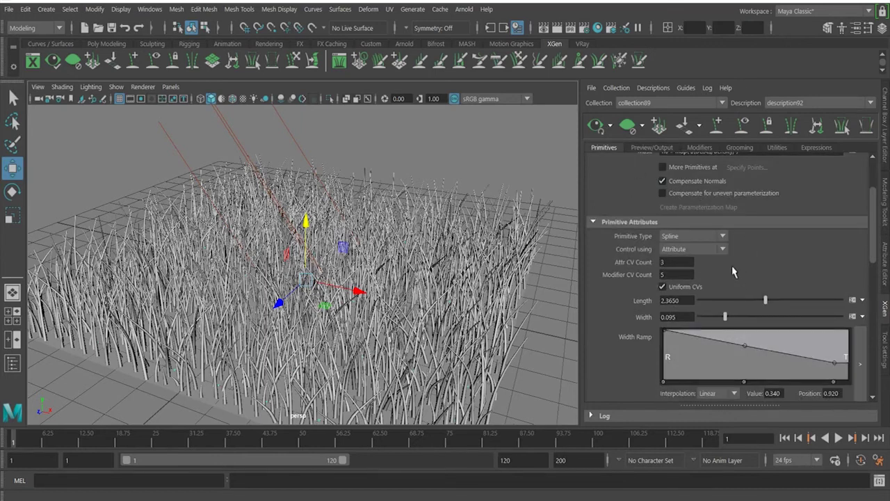
scroll(735, 273, "up", 3)
left_click_drag(724, 221, 765, 220)
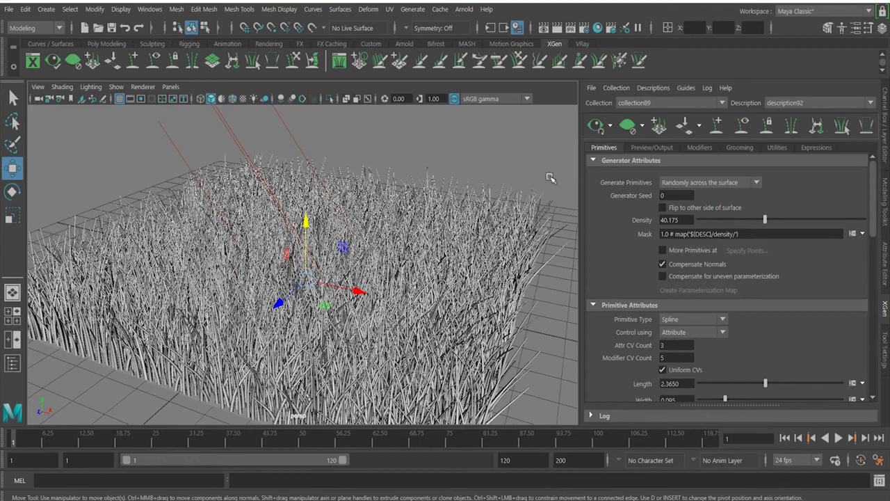
Review the Arnold Renderer sampling settings and adjust the Diffuse ray depth in the Render Settings
scroll(395, 231, "down", 5)
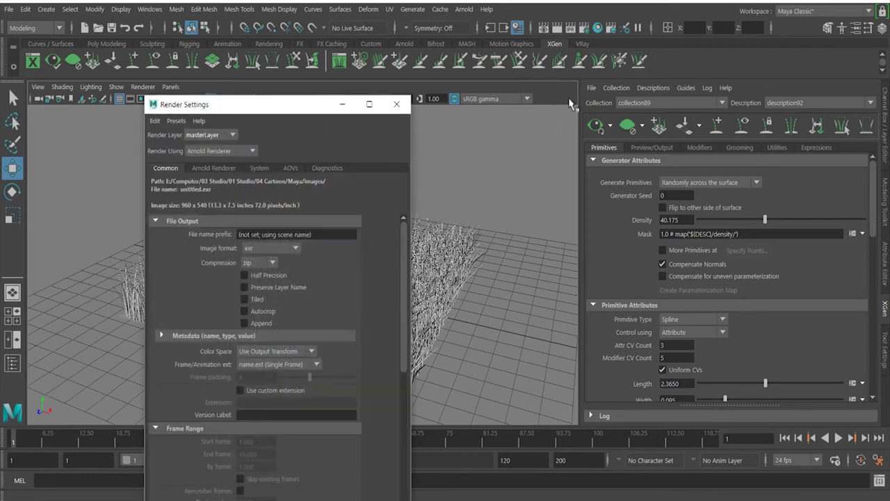
left_click_drag(301, 99, 742, 23)
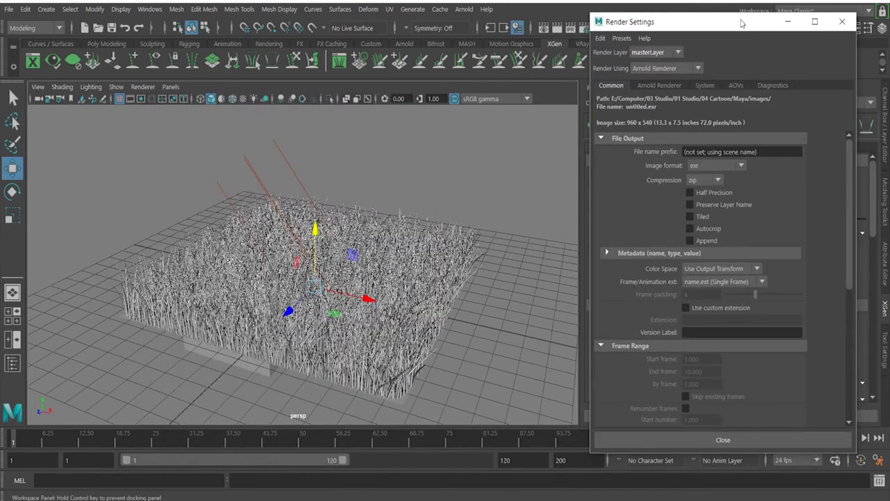
left_click(652, 85)
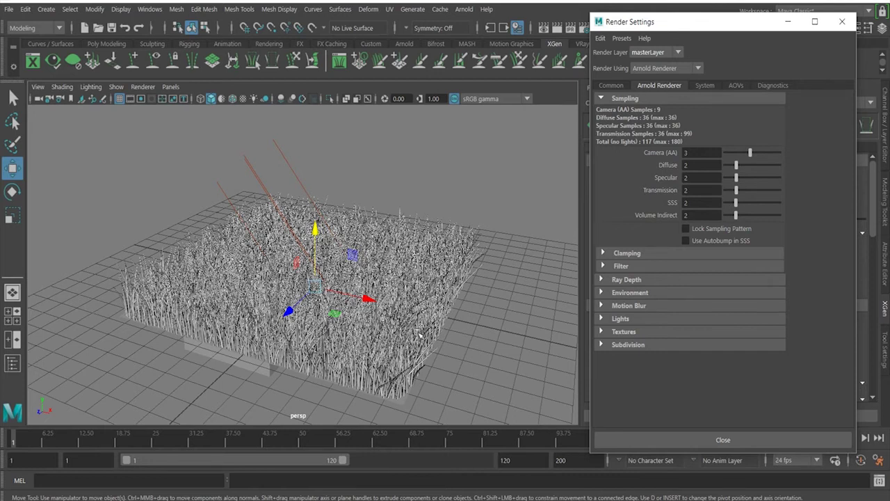
left_click(624, 281)
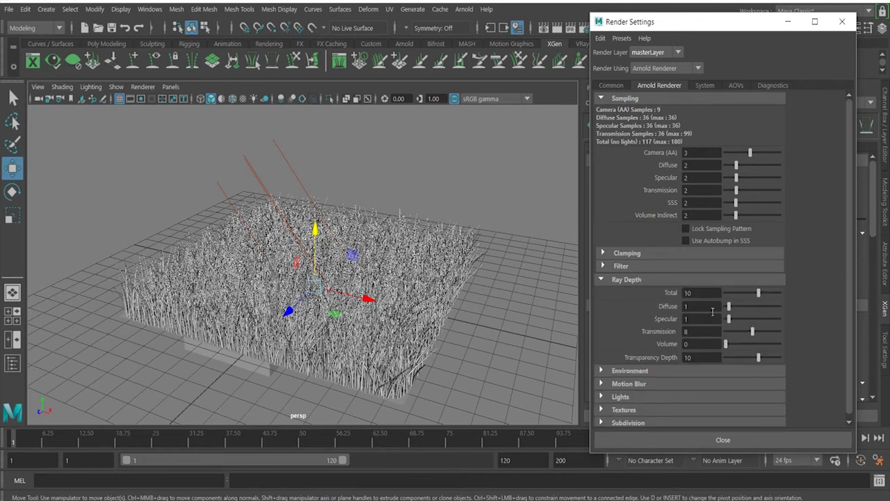
left_click_drag(729, 306, 718, 310)
left_click(842, 22)
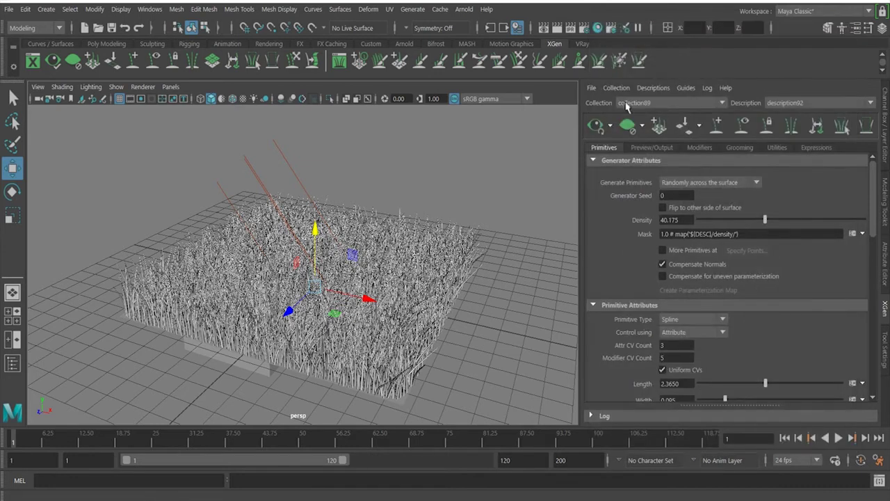
Render the denser grass with Arnold and close the render after viewing it
left_click(464, 9)
left_click(467, 31)
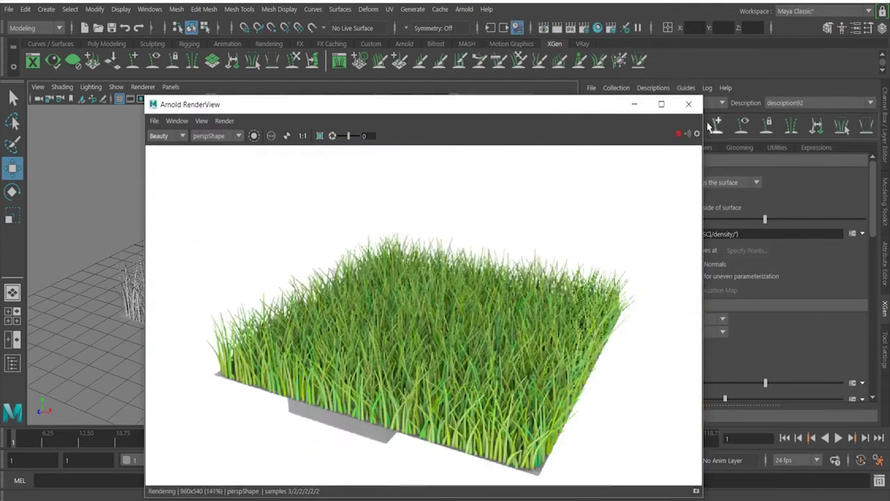
left_click(689, 103)
Move the box above the grass to about X -3.84, Y 3.98, Z 0, and open the directional light's attributes
left_click_drag(254, 286, 235, 119)
scroll(280, 171, "up", 2)
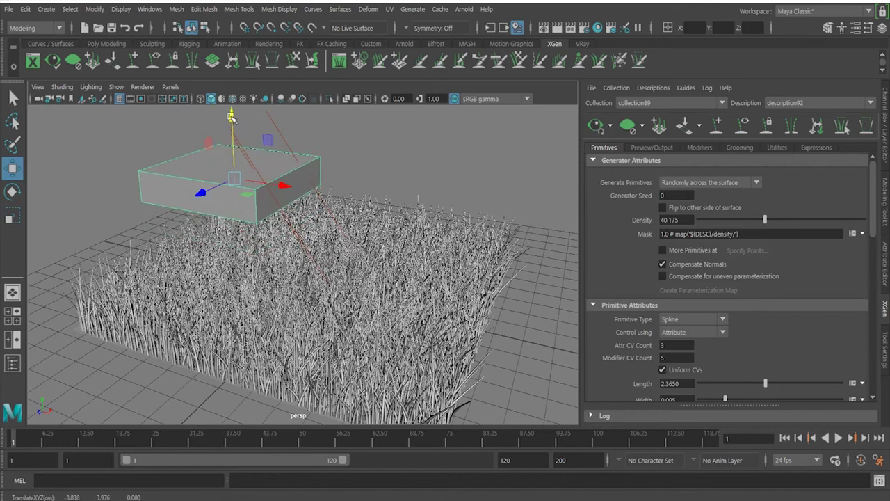
left_click(300, 142)
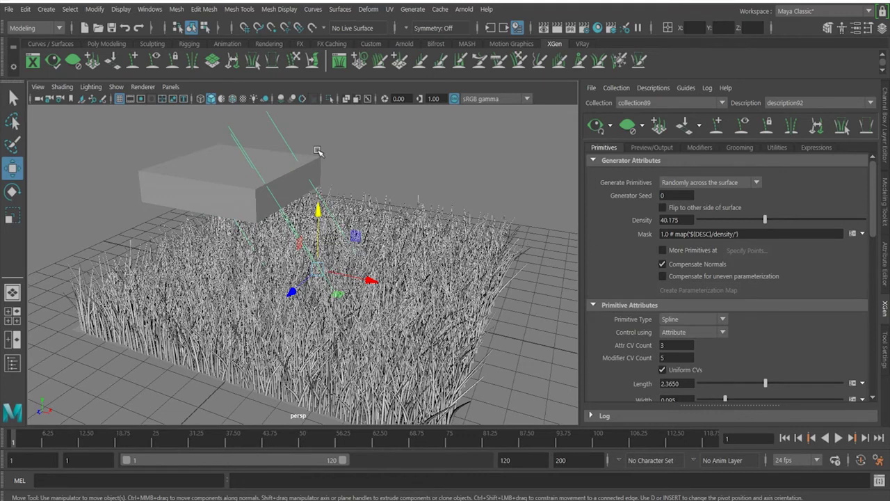
left_click(887, 256)
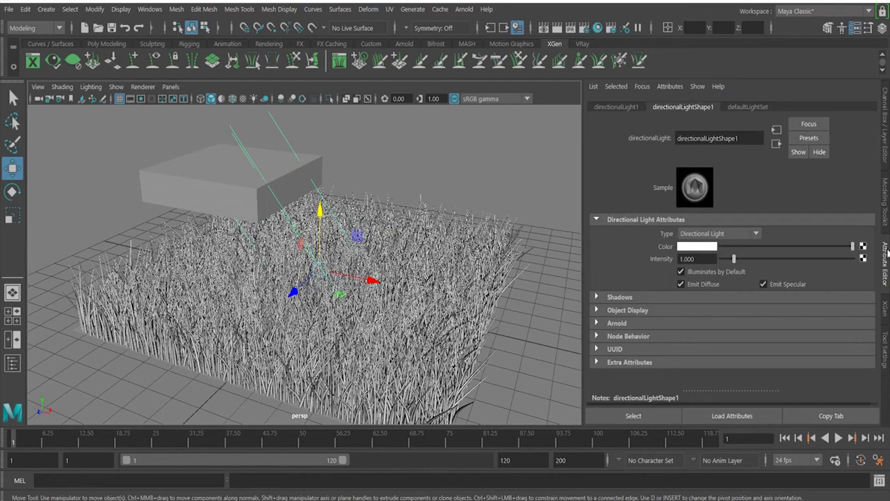
Make the sky dome light's Shadow Color slightly lighter than black
left_click(521, 182)
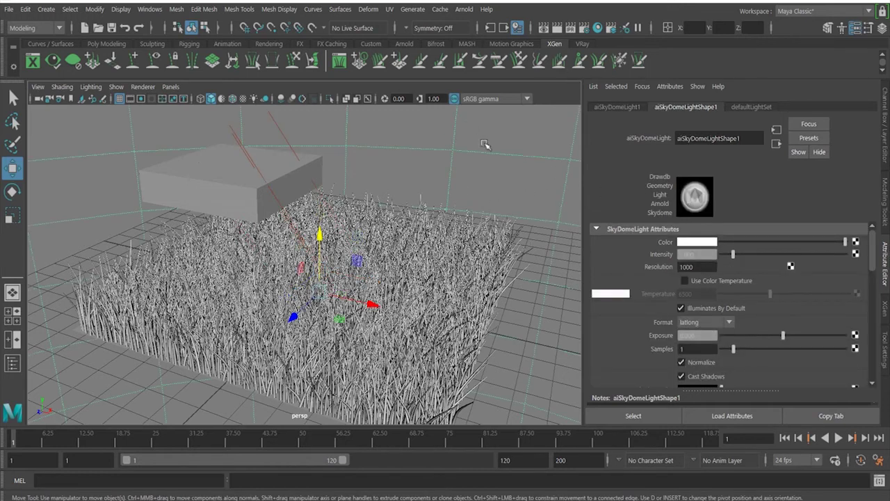
scroll(765, 315, "down", 3)
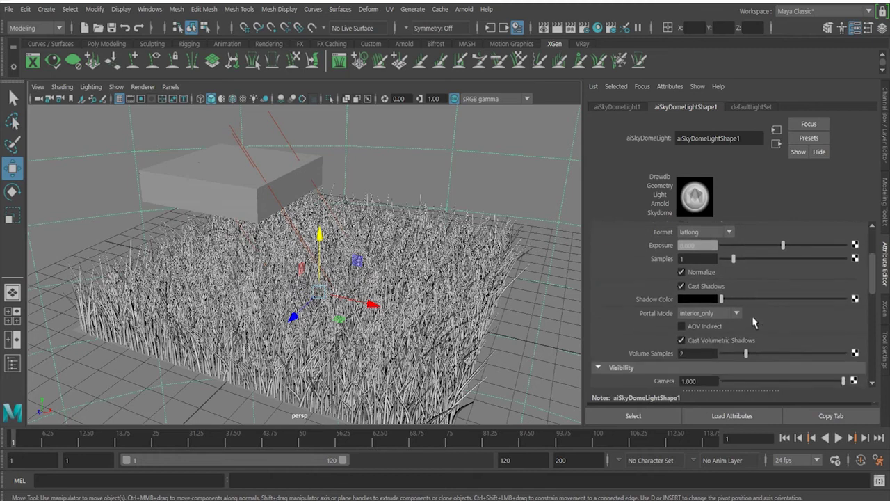
left_click_drag(721, 300, 723, 300)
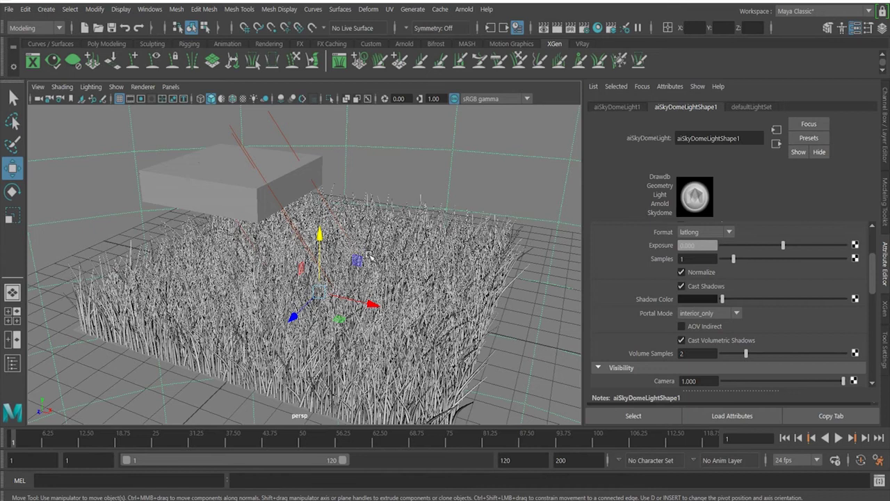
Try 3 Samples on the sky dome light, and return Samples to 1
double_click(699, 259)
type("3")
key("Return")
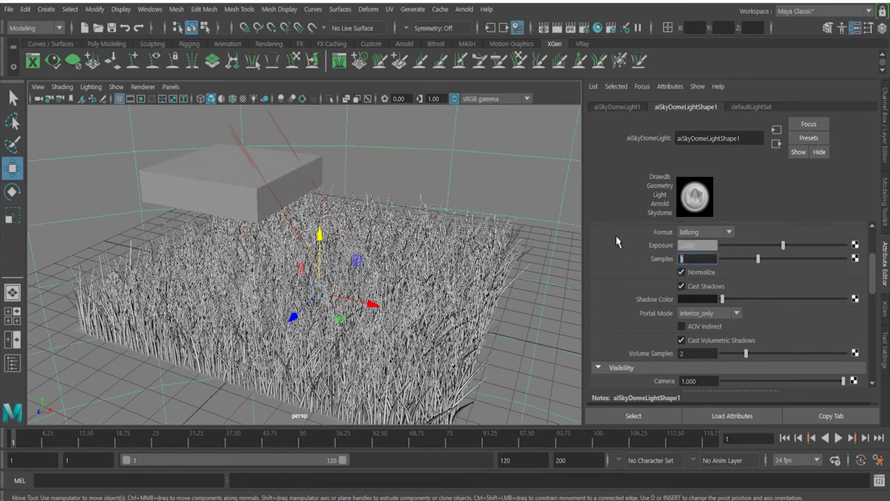
type("1")
key("Return")
Render the raised box and grass with Arnold to check the shadow, and close the render
left_click(252, 161)
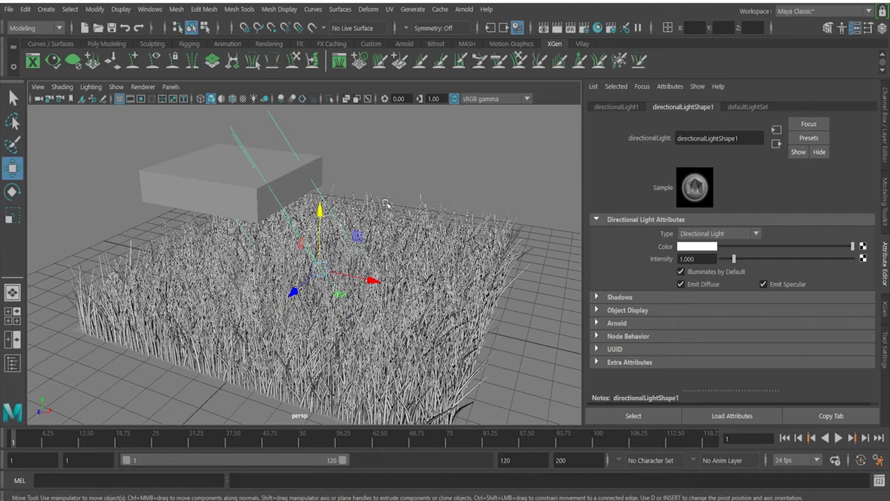
left_click(464, 9)
left_click(480, 31)
left_click_drag(491, 104, 421, 45)
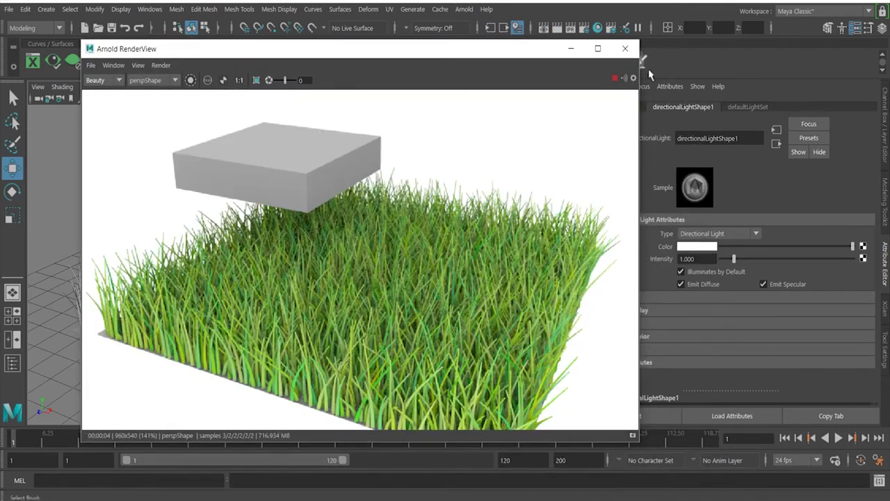
left_click(619, 45)
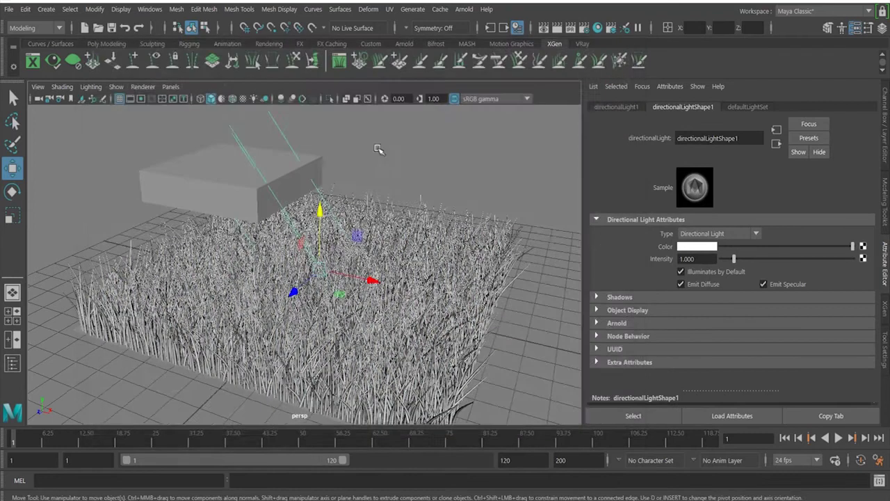
Set the sky dome light's Intensity to 0.7
left_click(506, 153)
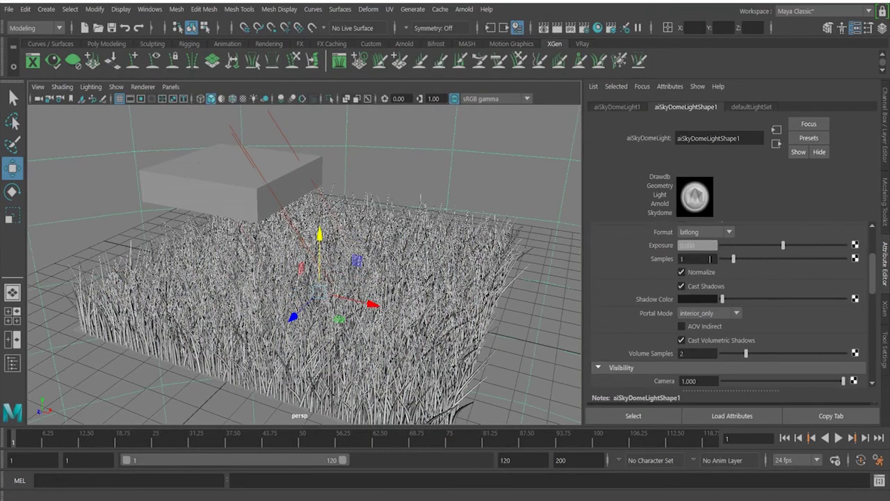
scroll(636, 255, "up", 3)
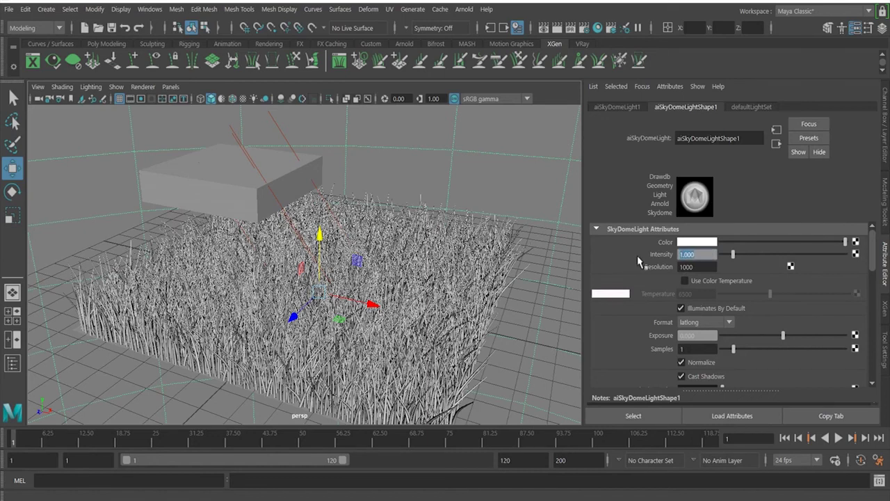
key("BackSpace")
type("0.7")
key("Return")
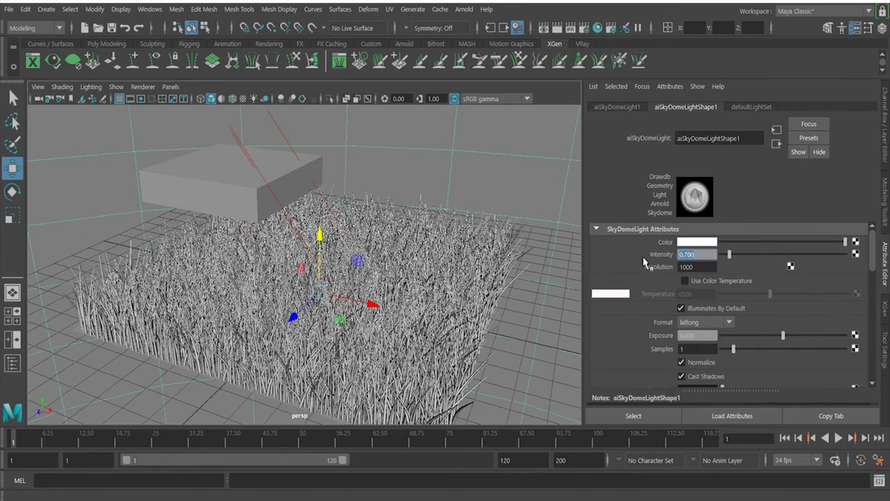
Set the directional light's Intensity to 5
left_click(289, 140)
double_click(696, 259)
type("5")
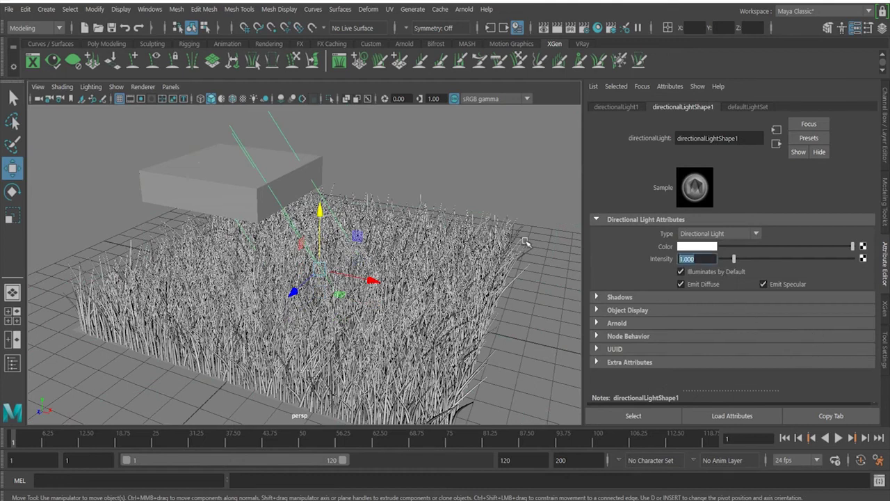
key("Return")
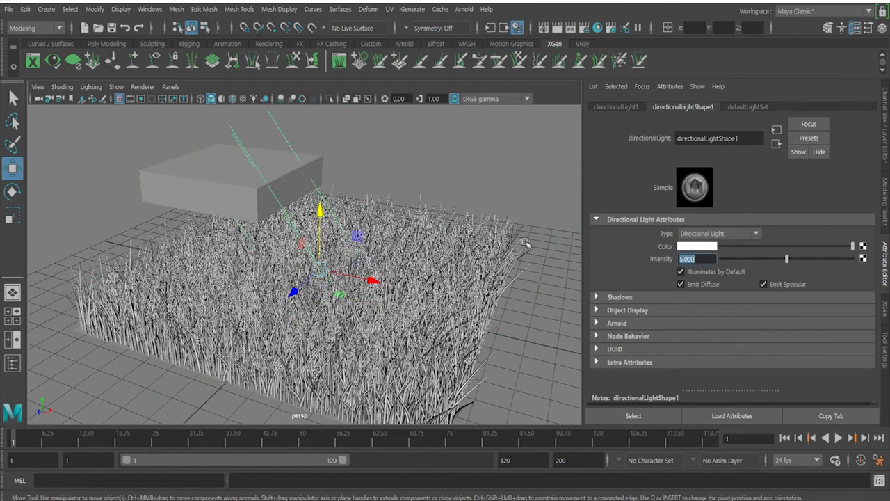
Render the scene with Arnold to check the adjusted lighting, and close the render
left_click(464, 9)
left_click(477, 32)
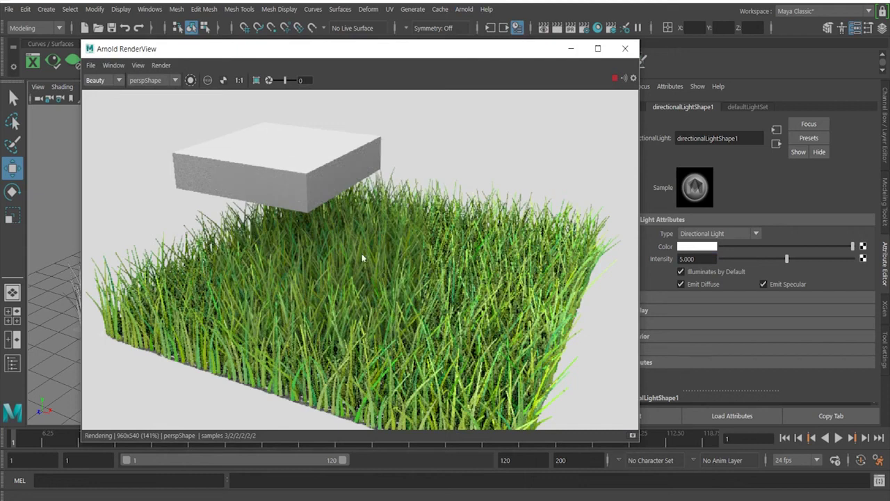
left_click(625, 48)
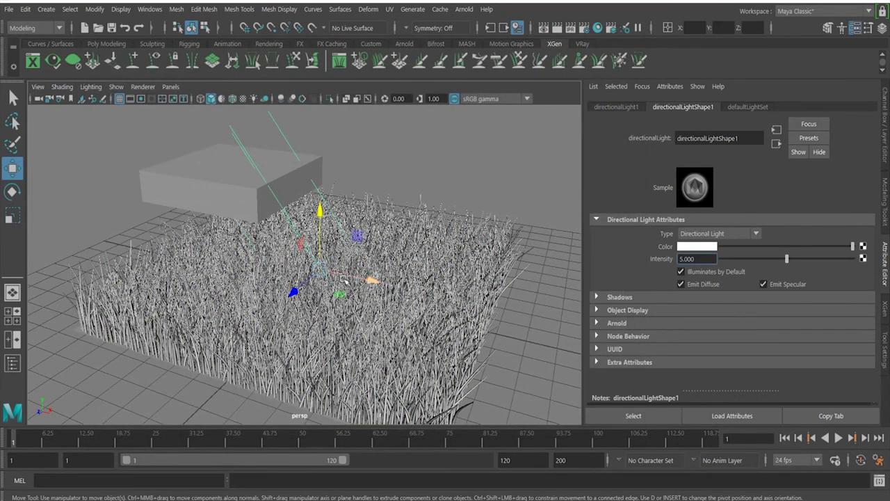
left_click(233, 331)
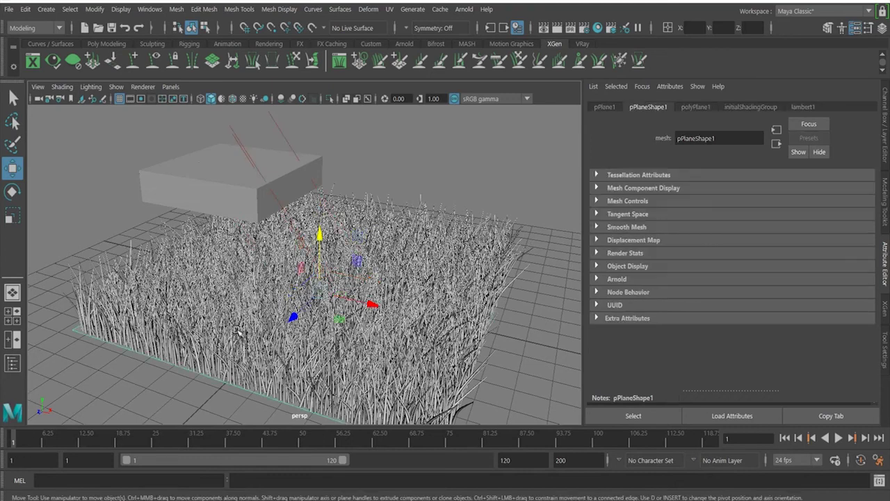
left_click(427, 209)
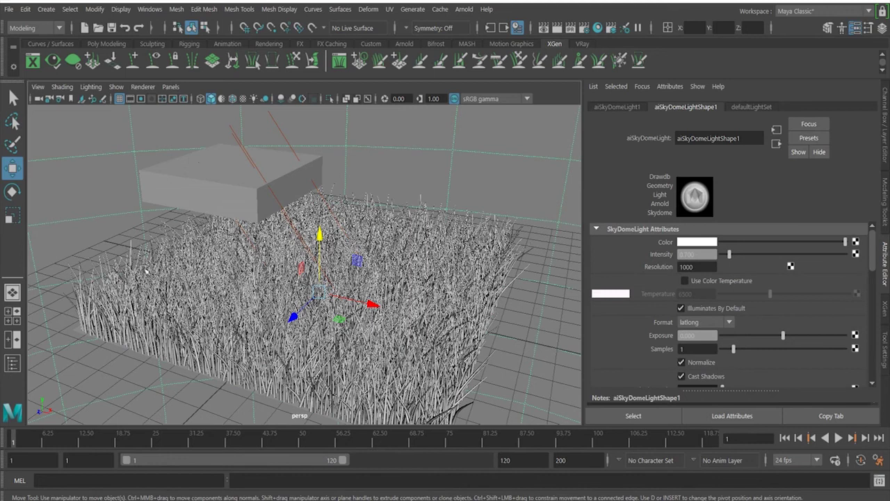
left_click(12, 362)
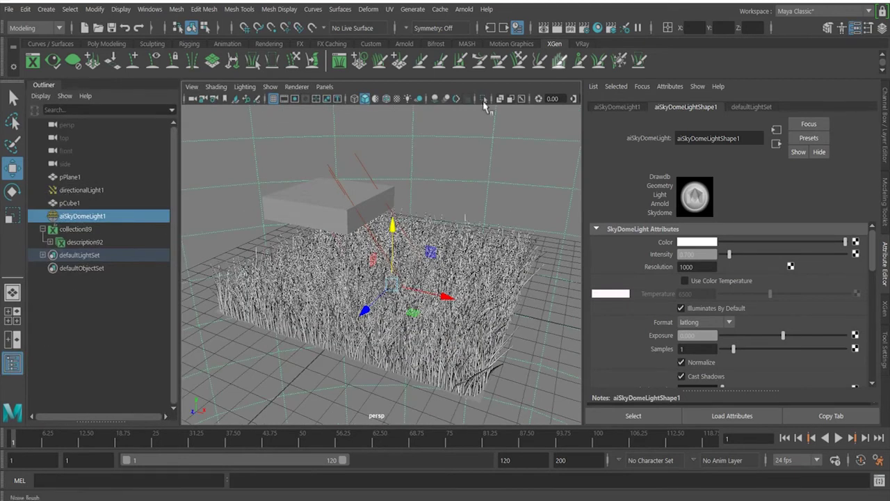
left_click(12, 363)
Open the Grass material in the Hypershade and lower its Base Weight to about 0.414
left_click(598, 28)
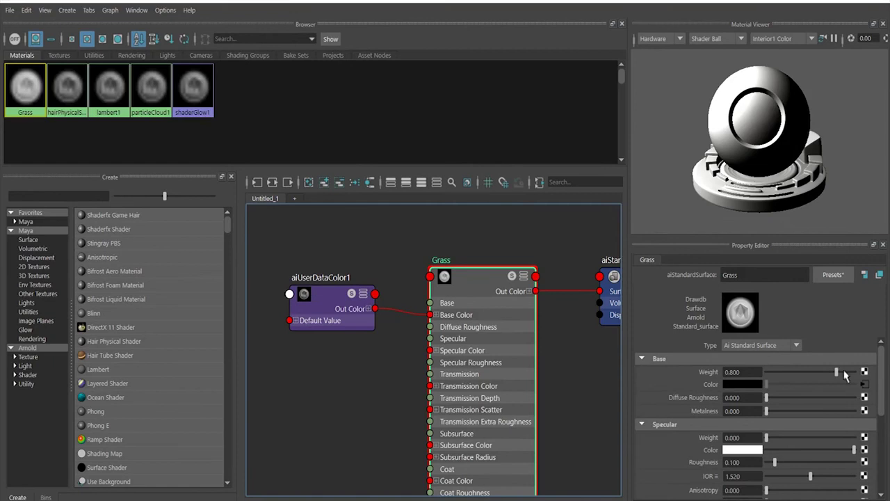
mouse_move(839, 376)
left_mouse_down()
mouse_move(858, 376)
mouse_move(720, 364)
mouse_move(822, 372)
left_mouse_up()
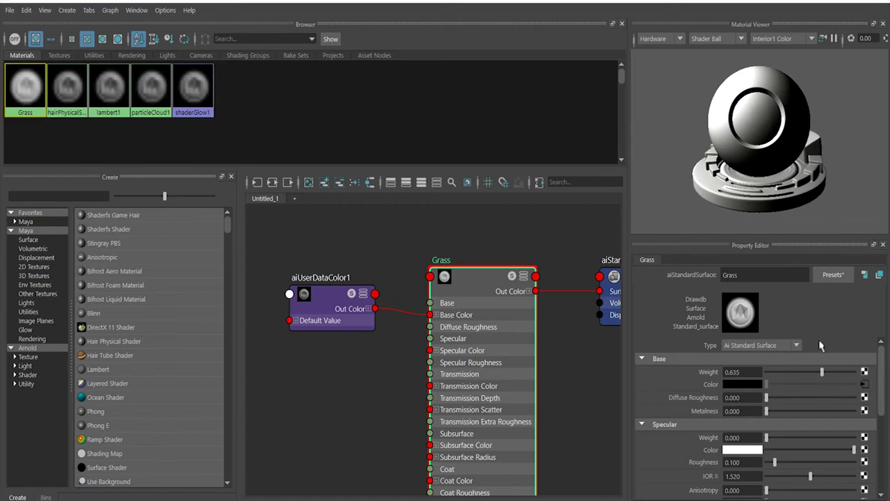
left_click(830, 3)
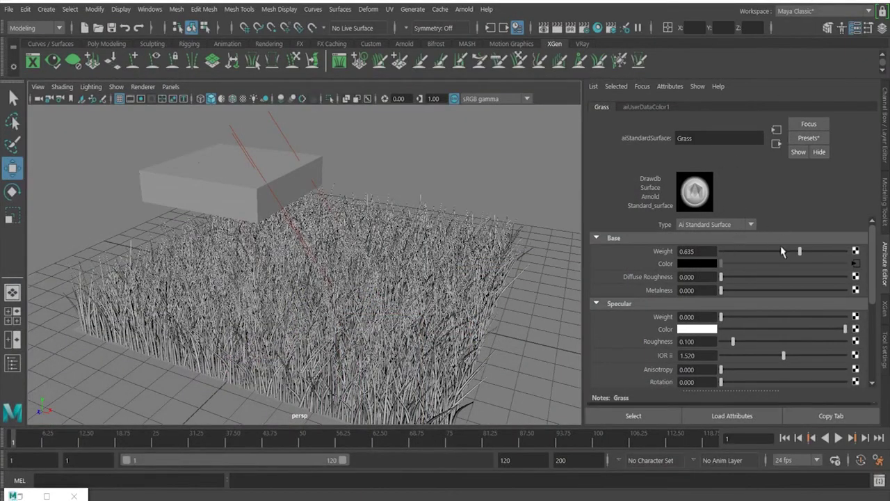
mouse_move(800, 252)
left_mouse_down()
mouse_move(744, 251)
mouse_move(772, 252)
left_mouse_up()
Render the scene with Arnold in a maximized render view to examine the grass with the reduced base weight
left_click(464, 9)
left_click(480, 31)
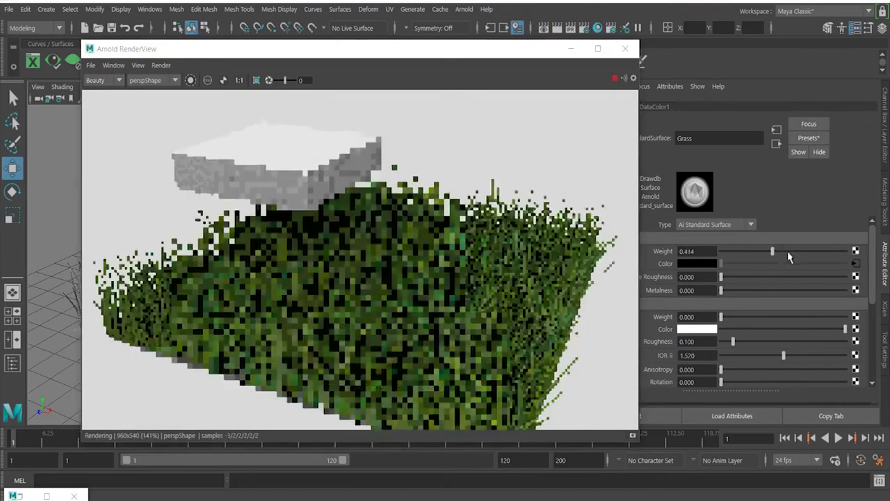
left_click(598, 48)
scroll(635, 228, "up", 4)
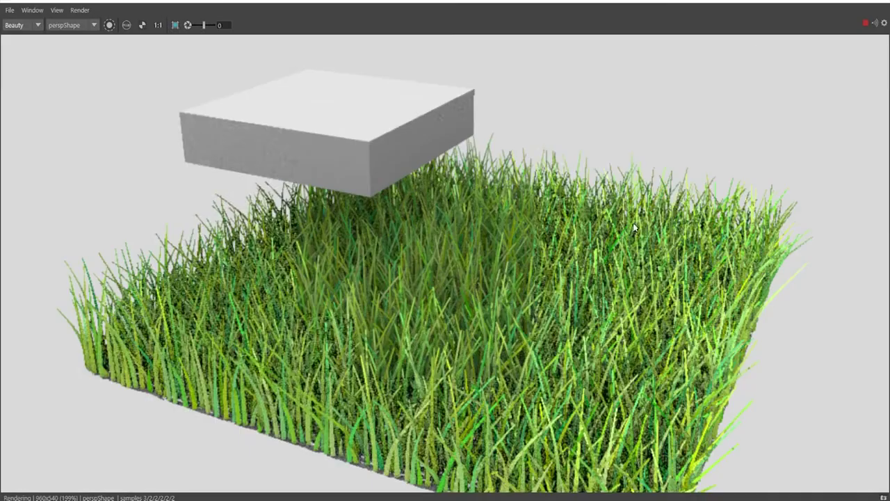
scroll(669, 189, "down", 2)
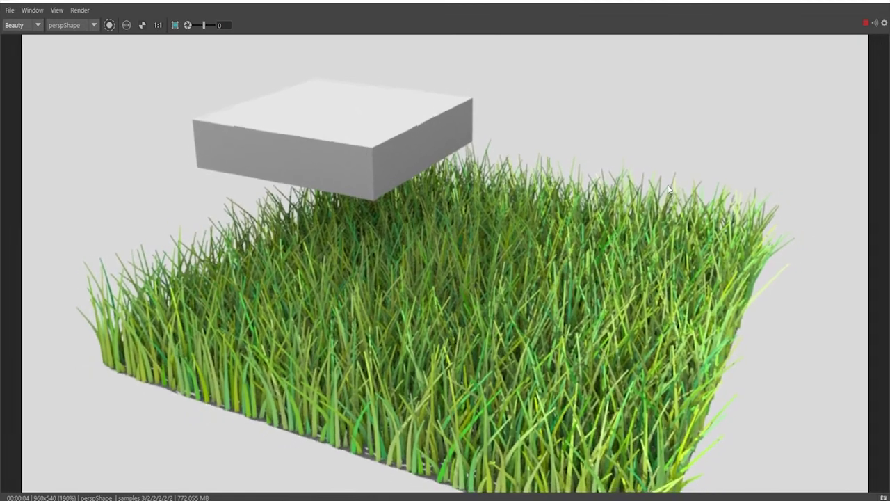
scroll(658, 182, "down", 1)
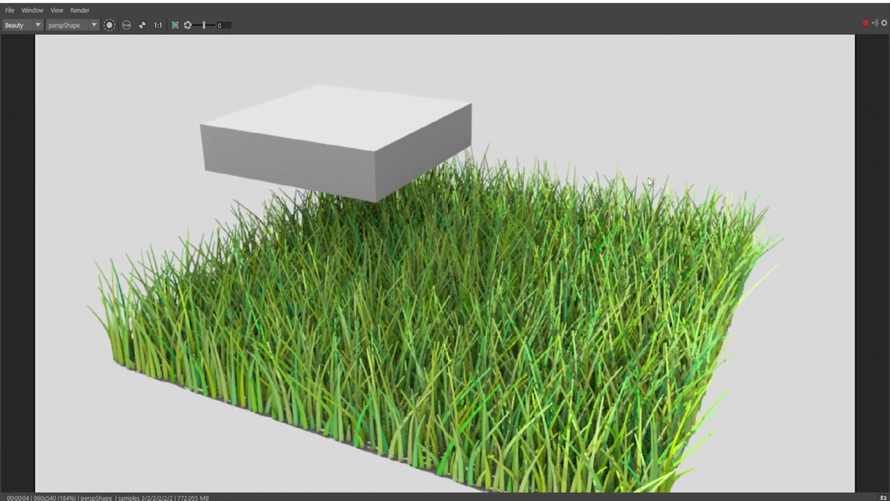